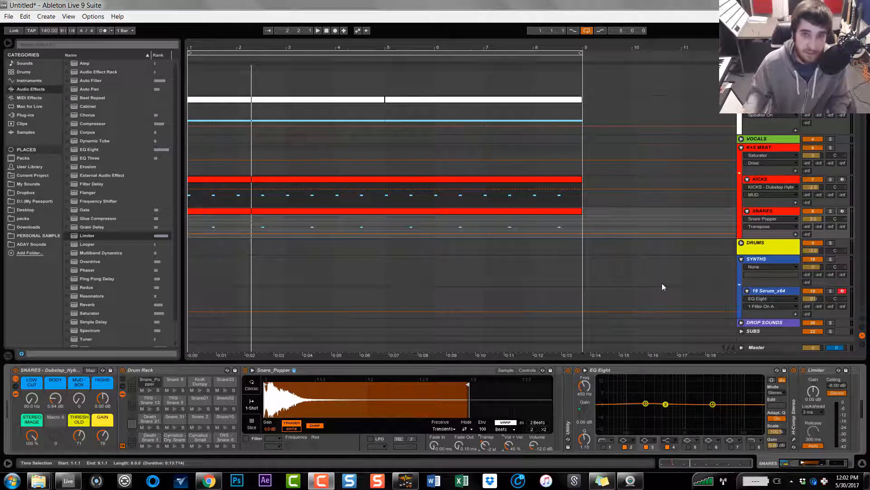
- Zoom the arrangement to the eight-bar loop, then play it with the K+S MEAT group's device chain shown
{"action": "left_click", "coordinate": [471, 270]}
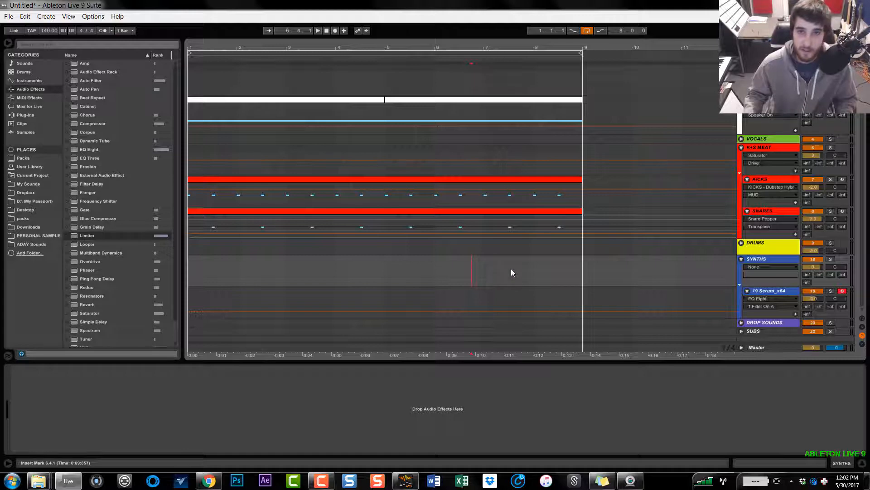
{"action": "left_click", "coordinate": [479, 363]}
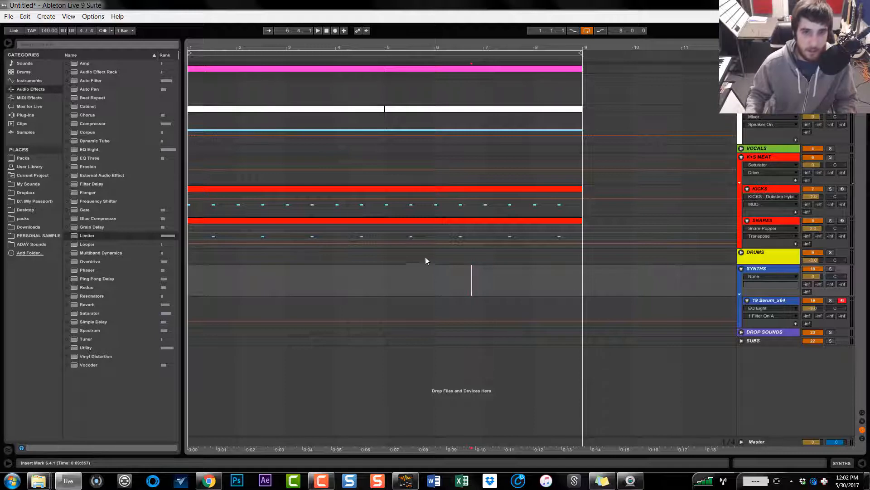
{"action": "double_click", "coordinate": [417, 52]}
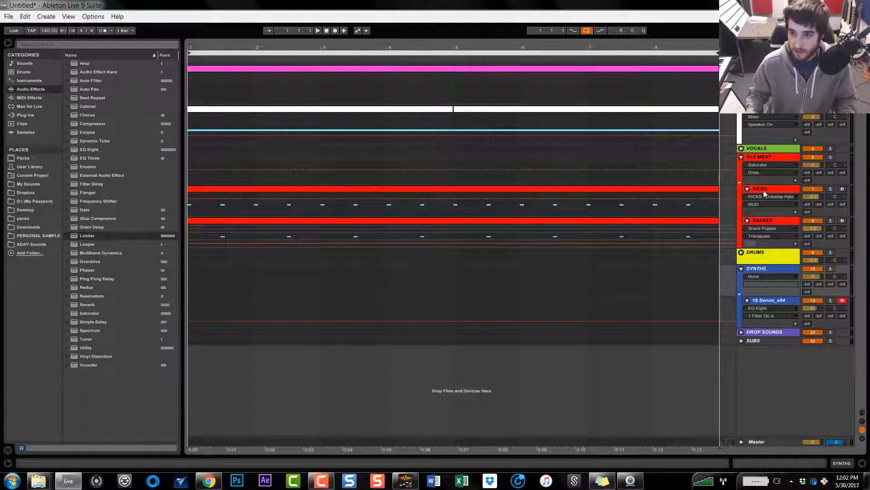
{"action": "double_click", "coordinate": [769, 157]}
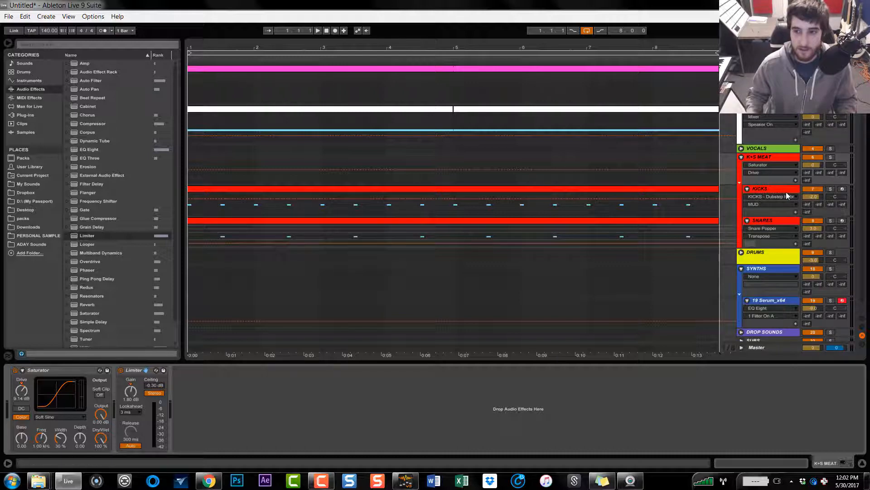
{"action": "key", "text": "space"}
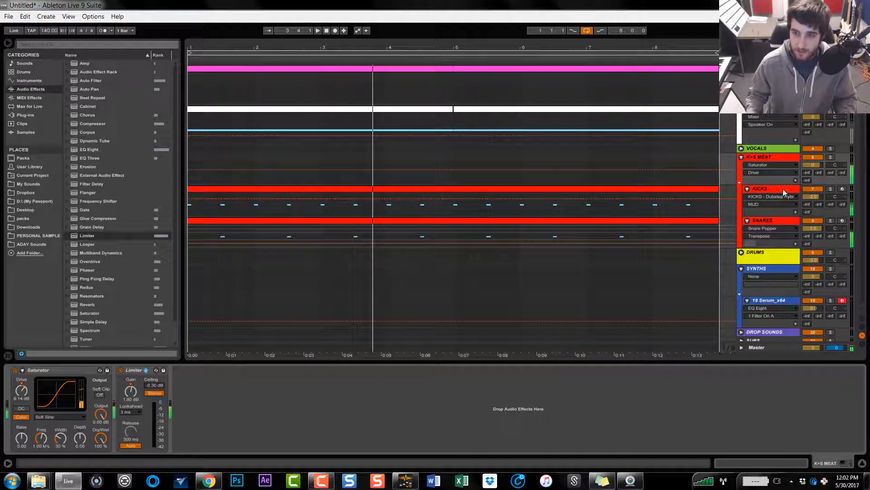
- Audition the kicks and snares with band 2 of the KICKS track's EQ Eight bypassed, ending with the band re-enabled
{"action": "left_click", "coordinate": [783, 188]}
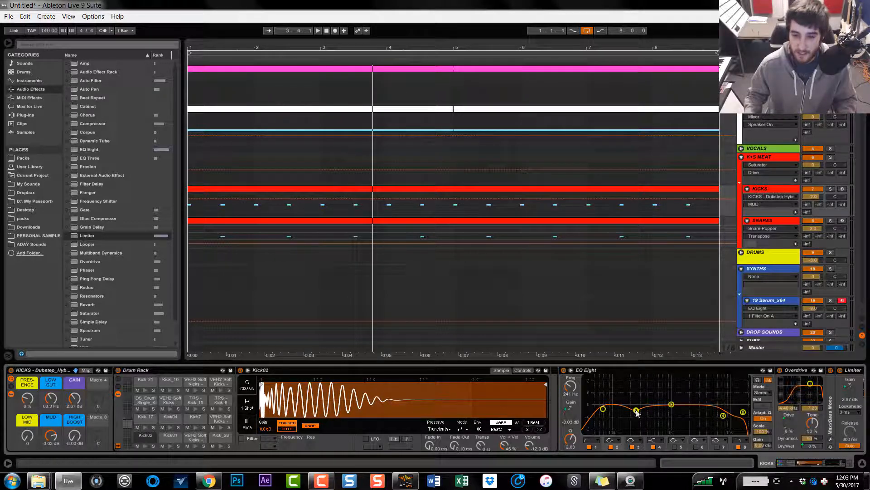
{"action": "left_click", "coordinate": [611, 447]}
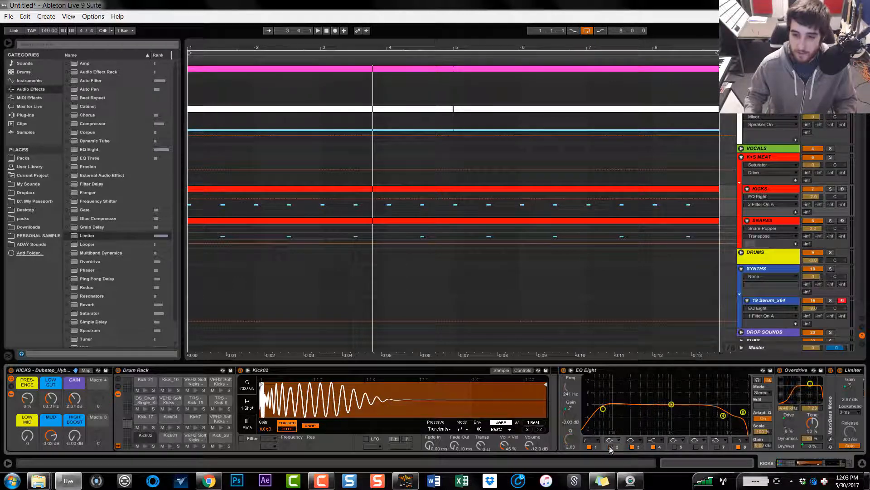
{"action": "left_click", "coordinate": [775, 224]}
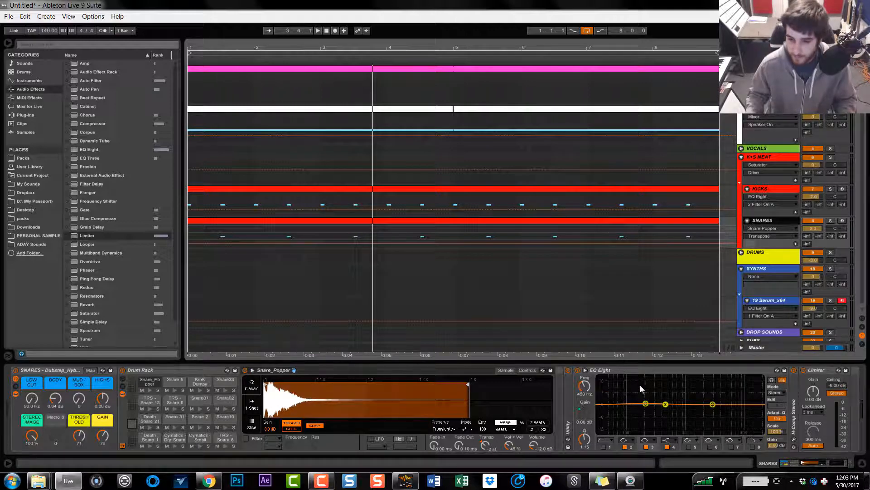
{"action": "key", "text": "space"}
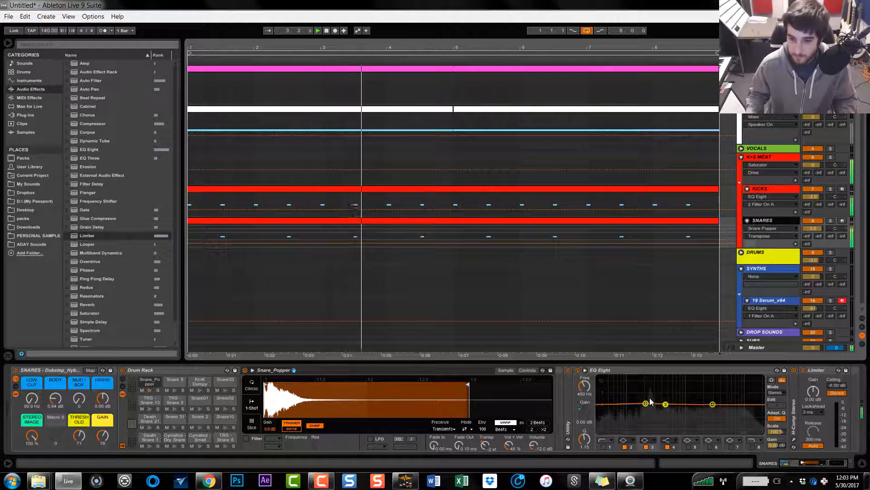
{"action": "left_click", "coordinate": [776, 188]}
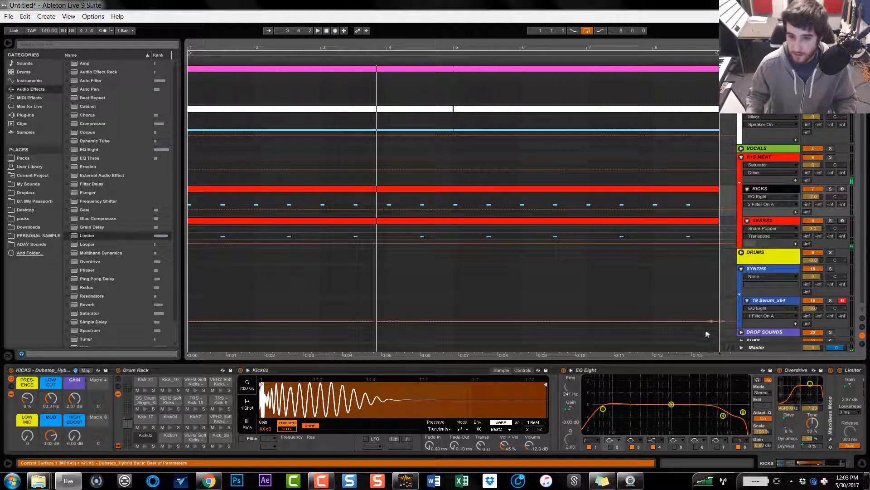
{"action": "key", "text": "space"}
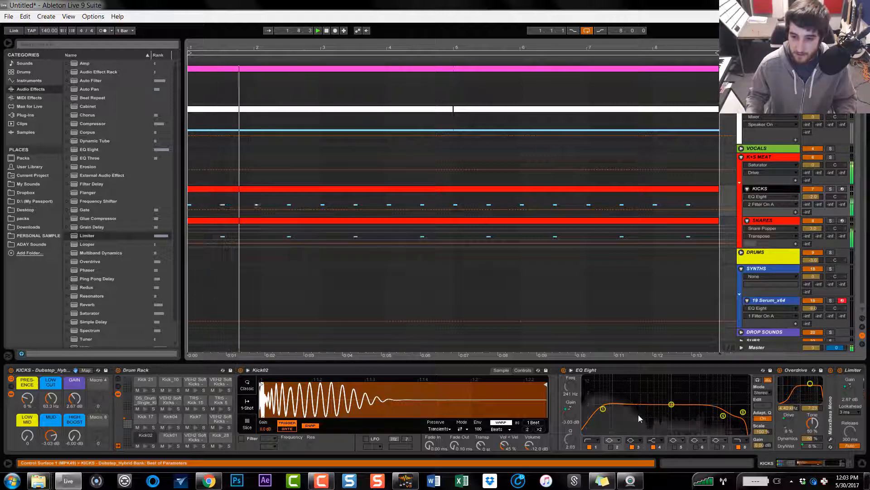
{"action": "left_click", "coordinate": [611, 447]}
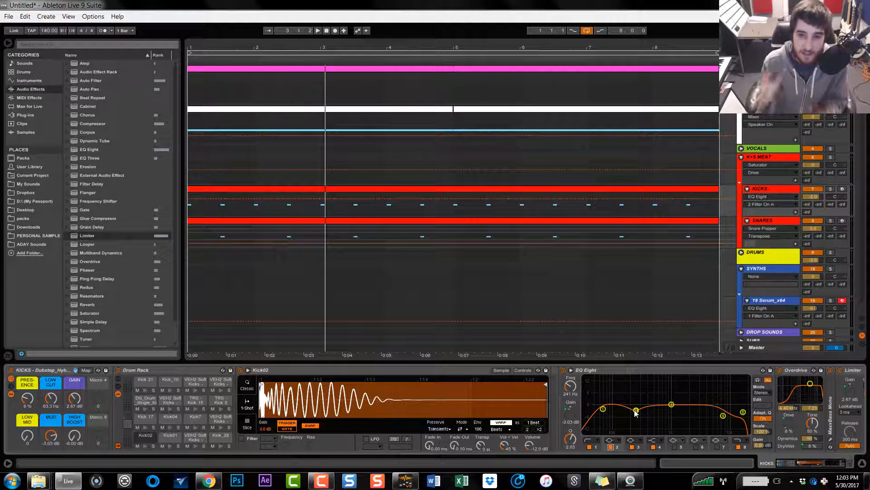
- Play the loop and compare the EQ Eight curves on the KICKS and SNARES tracks
{"action": "key", "text": "space"}
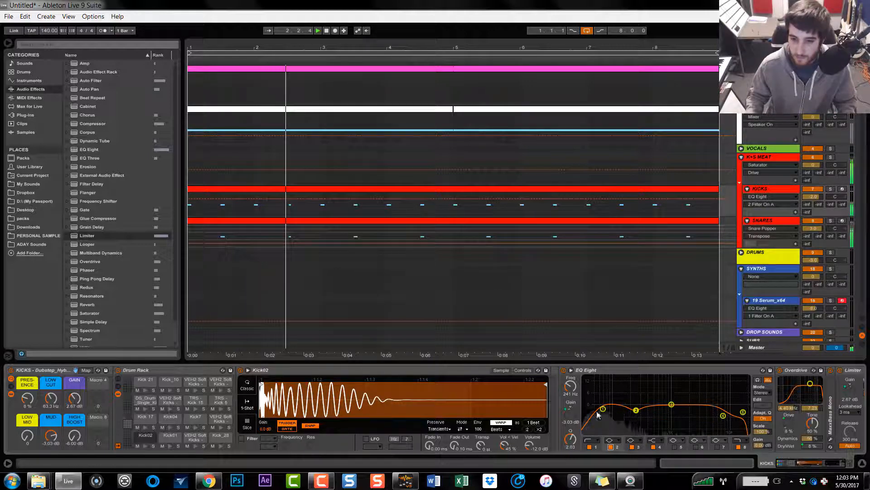
{"action": "key", "text": "space"}
{"action": "left_click", "coordinate": [633, 324]}
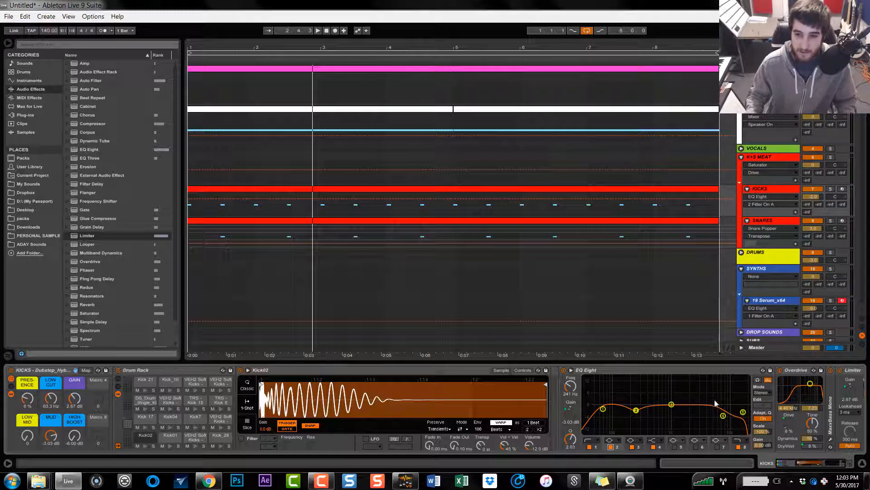
{"action": "left_click", "coordinate": [764, 221]}
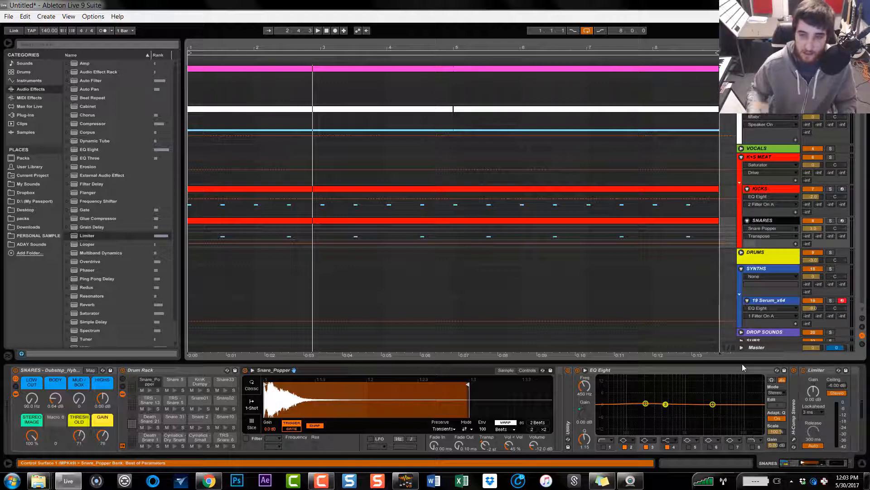
{"action": "key", "text": "space"}
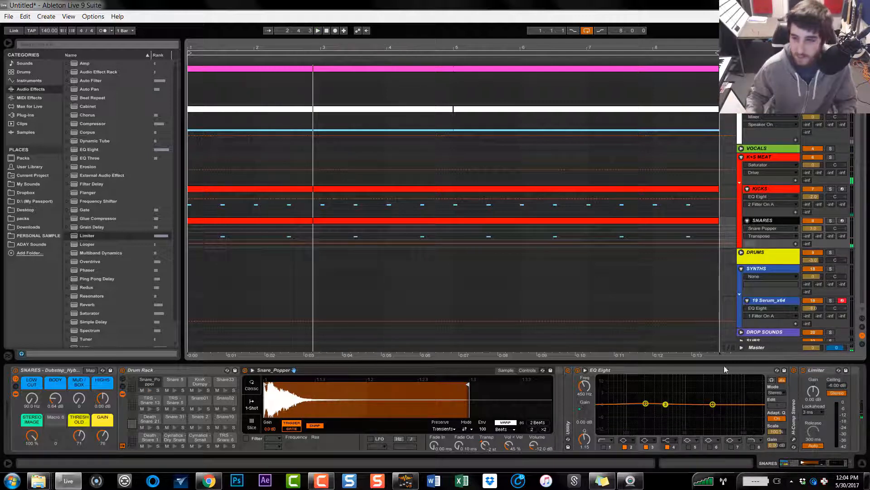
{"action": "left_click", "coordinate": [770, 188]}
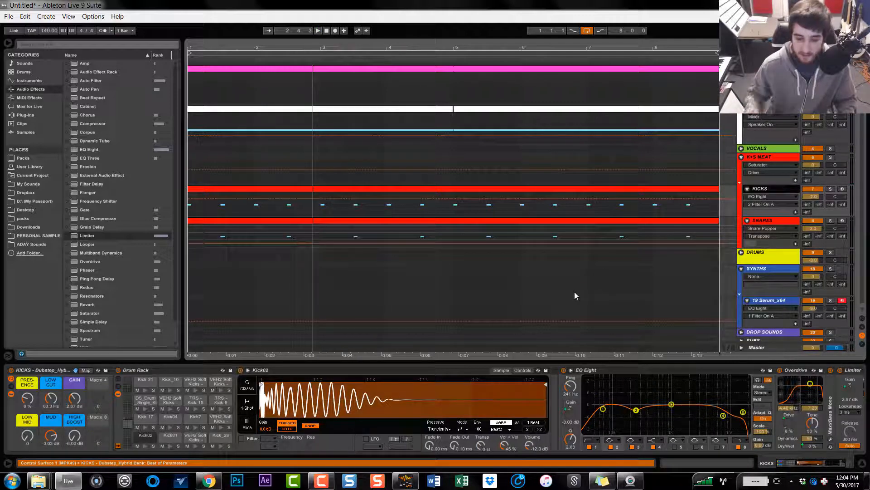
- Show the 19 Serum_x64 track's device chain and fold the SNARES and KICKS tracks
{"action": "scroll", "coordinate": [758, 275], "scroll_direction": "down", "scroll_amount": 1}
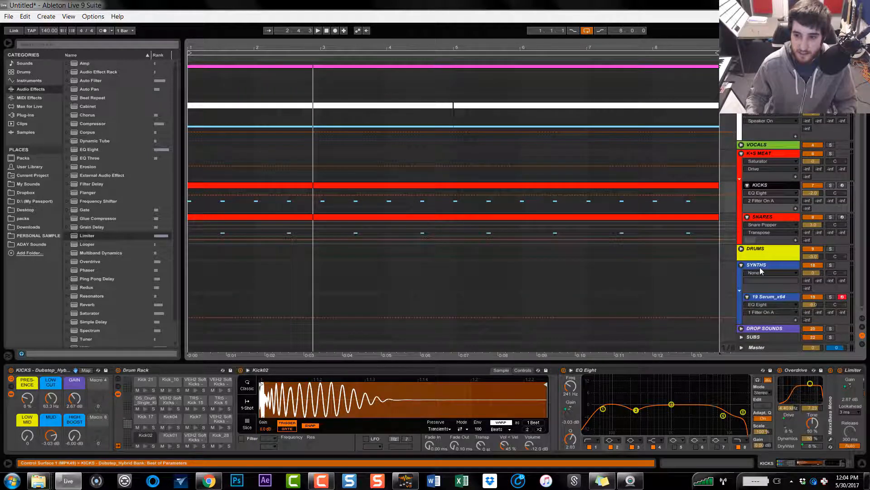
{"action": "left_click", "coordinate": [759, 268]}
{"action": "left_click", "coordinate": [768, 295]}
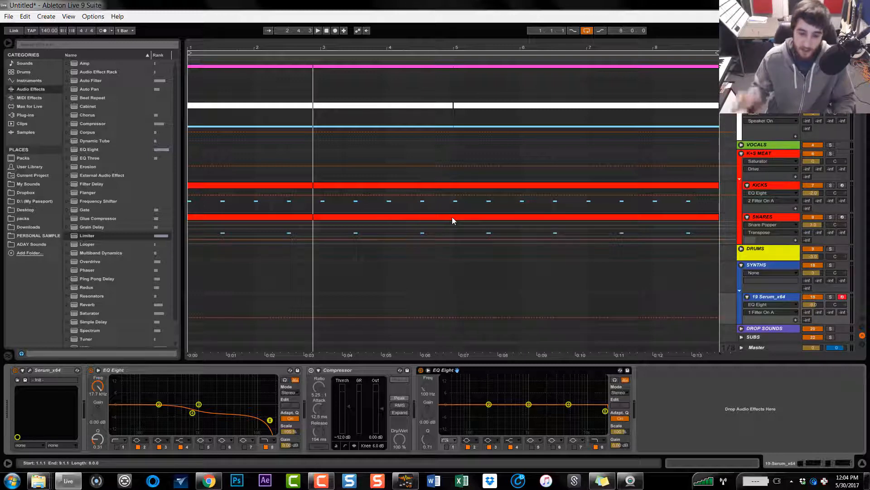
{"action": "left_click", "coordinate": [747, 217]}
{"action": "left_click", "coordinate": [747, 189]}
- Show the 3-Analog track's device chain and select its first four-bar clip
{"action": "left_click", "coordinate": [777, 109]}
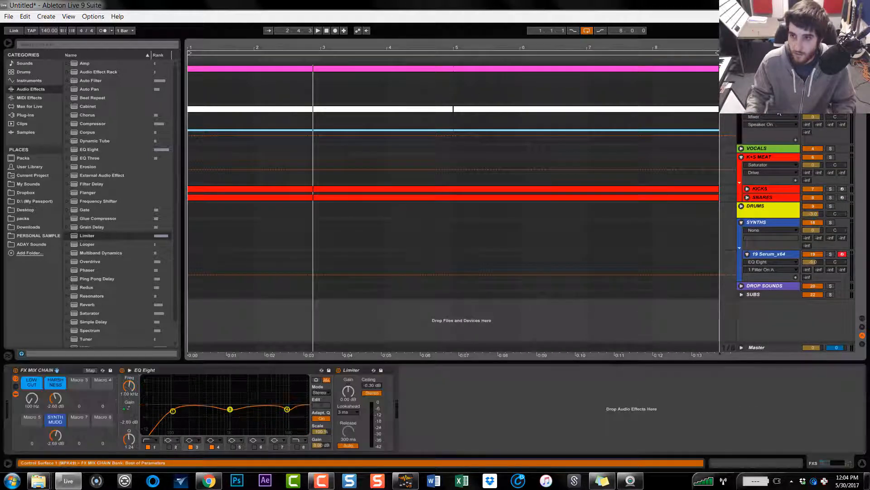
{"action": "left_click", "coordinate": [840, 113]}
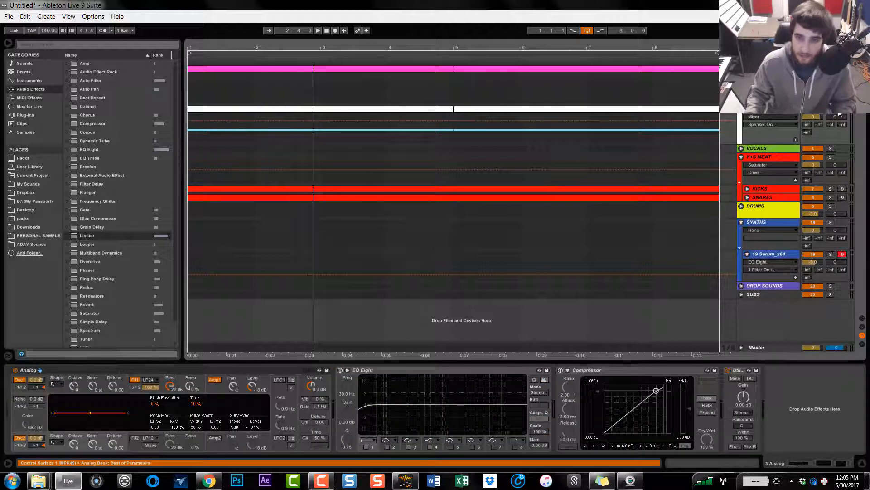
{"action": "left_click", "coordinate": [395, 110]}
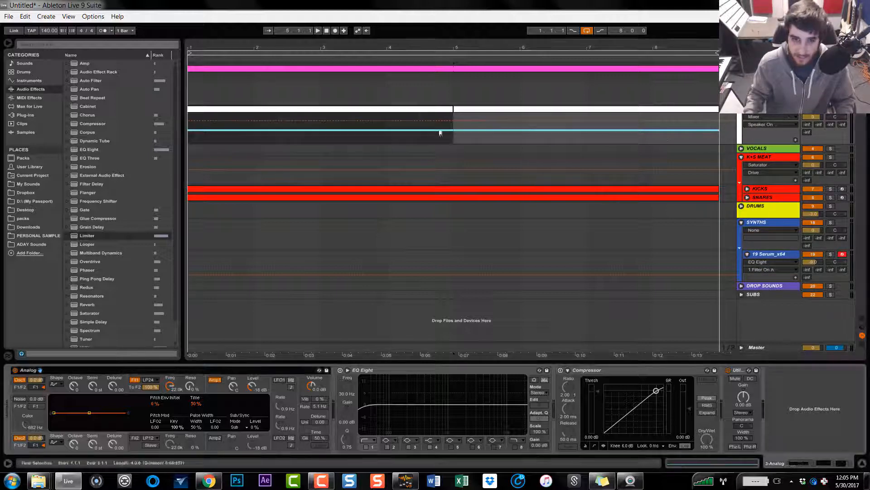
{"action": "left_click", "coordinate": [389, 129]}
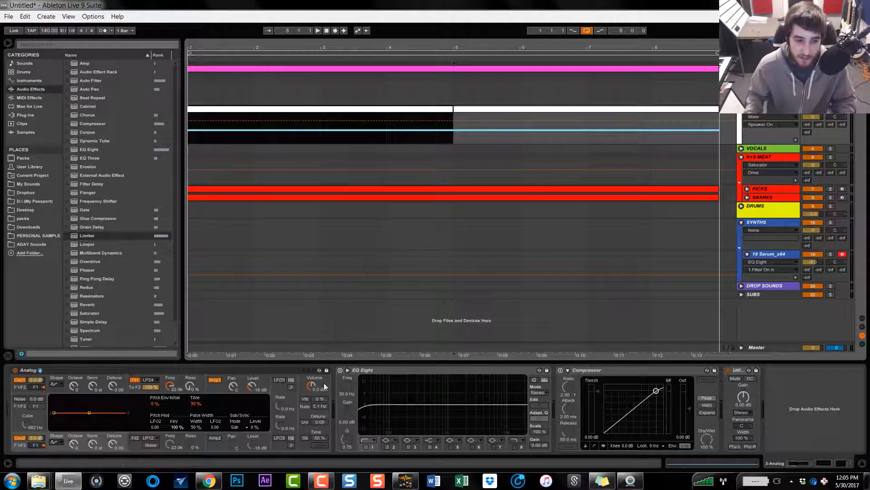
- Switch on the 3-Analog track's EQ Eight, set its band 1 low cut to 190 Hz and audition the result
{"action": "left_click", "coordinate": [340, 370]}
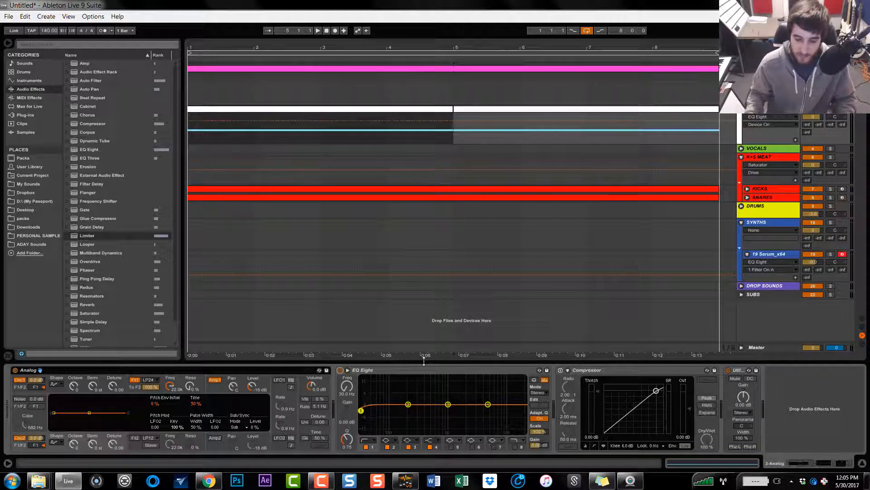
{"action": "left_click_drag", "start_coordinate": [361, 411], "coordinate": [418, 422]}
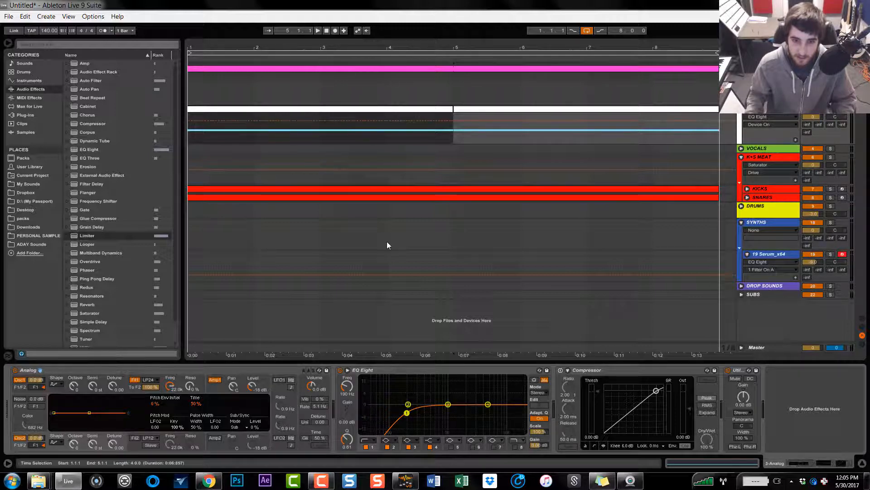
{"action": "key", "text": "space"}
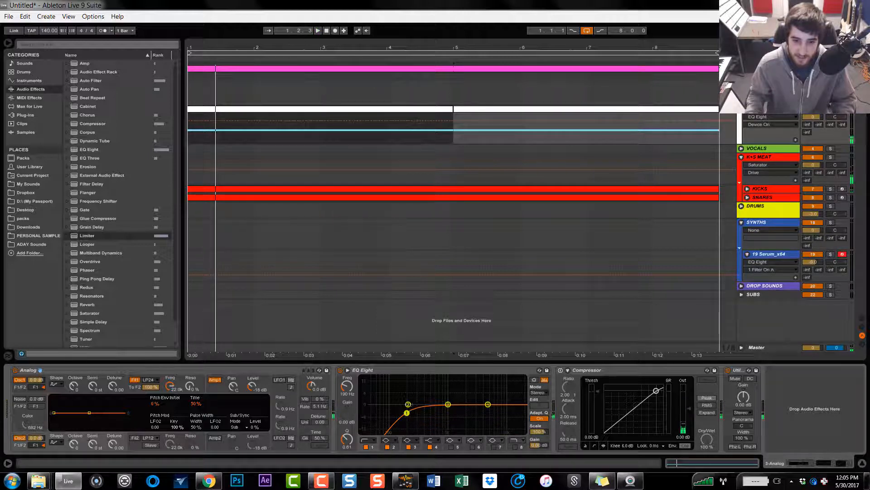
- Change EQ Eight band 2 to a low-cut filter at 132 Hz on the 3-Analog track and audition it
{"action": "left_click_drag", "start_coordinate": [408, 404], "coordinate": [389, 404]}
{"action": "left_click", "coordinate": [387, 442]}
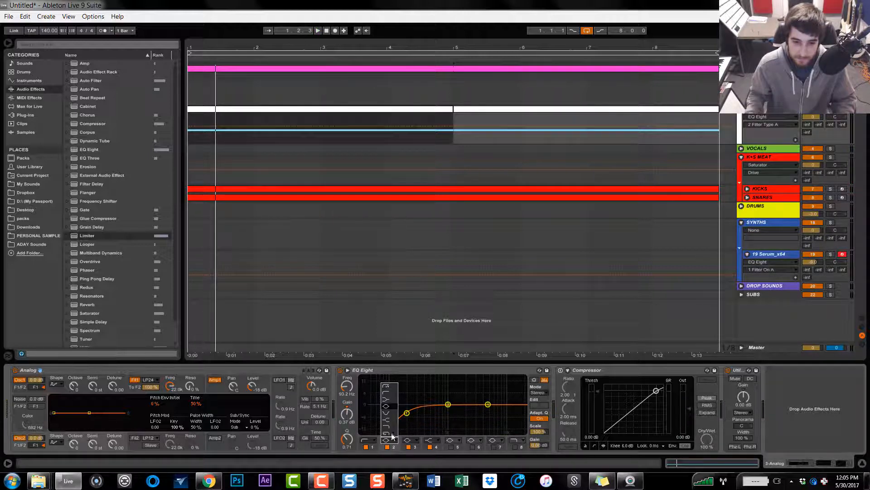
{"action": "left_click", "coordinate": [396, 423]}
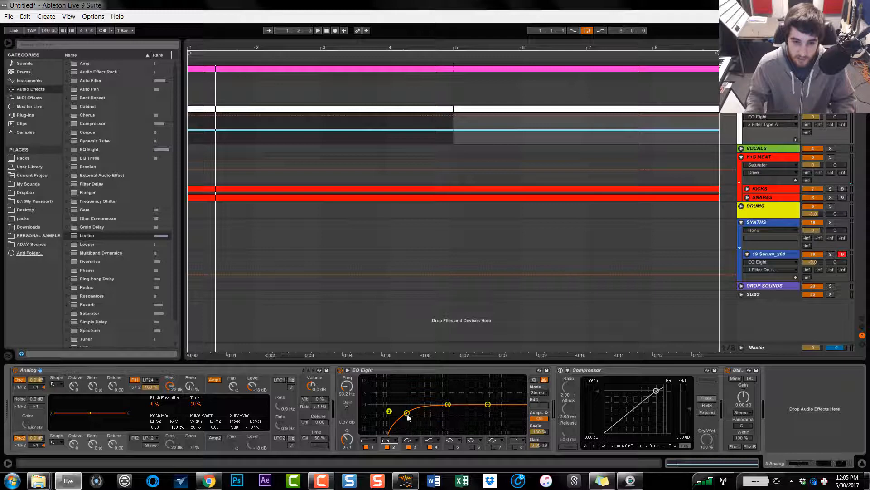
{"action": "left_click_drag", "start_coordinate": [389, 410], "coordinate": [398, 412]}
{"action": "key", "text": "space"}
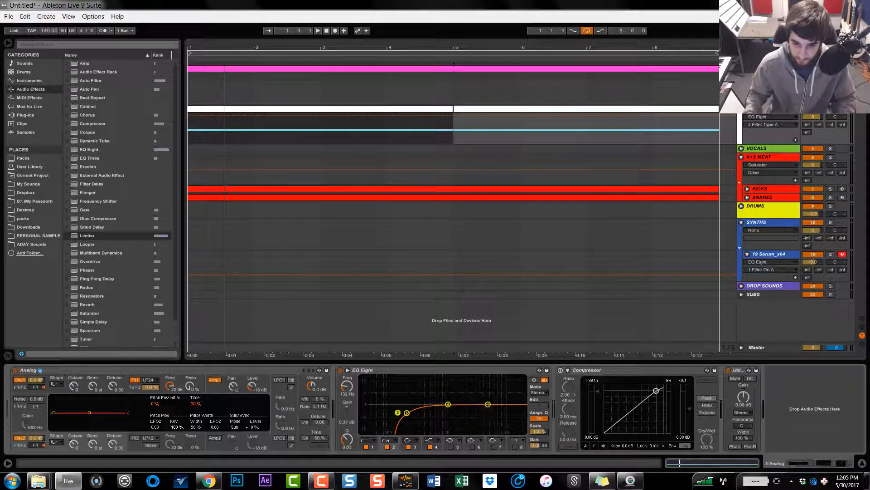
- Make EQ Eight band 4 a bell cut at 10.4 kHz with -4.34 dB gain and a Q of 1.72
{"action": "left_click_drag", "start_coordinate": [488, 404], "coordinate": [506, 404]}
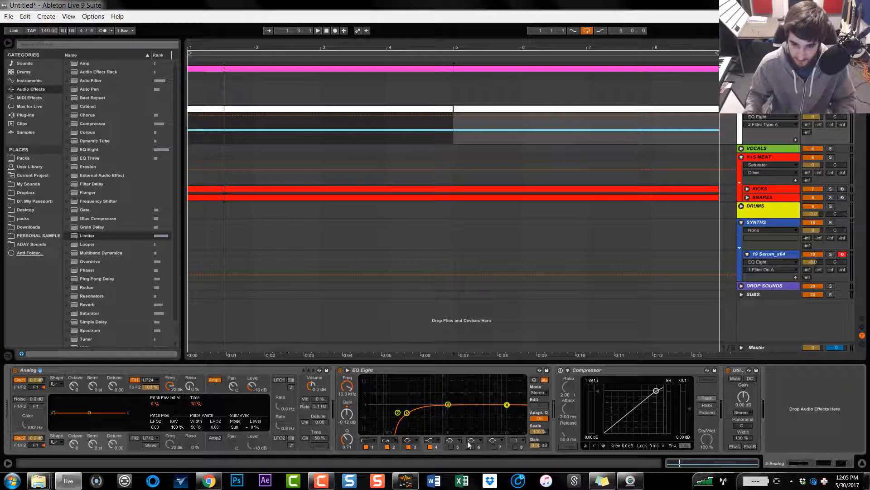
{"action": "left_click", "coordinate": [438, 440]}
{"action": "left_click", "coordinate": [439, 407]}
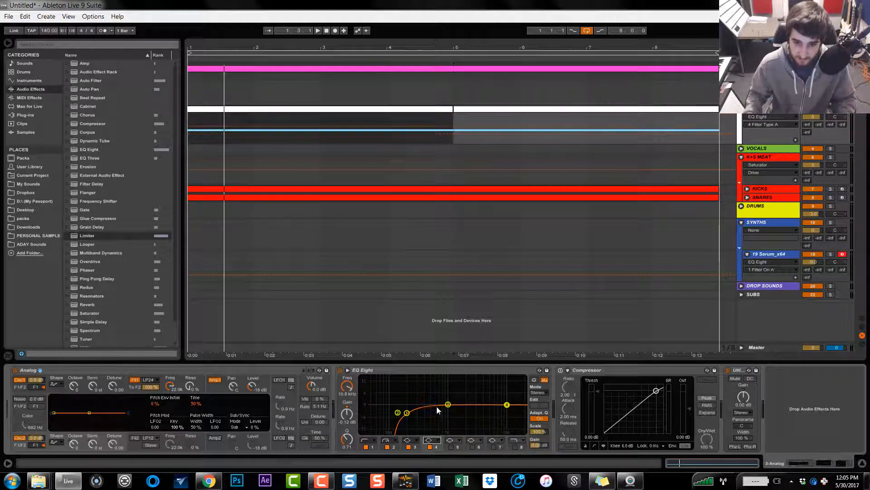
{"action": "left_click_drag", "start_coordinate": [507, 405], "coordinate": [506, 412]}
{"action": "left_click_drag", "start_coordinate": [352, 439], "coordinate": [352, 425]}
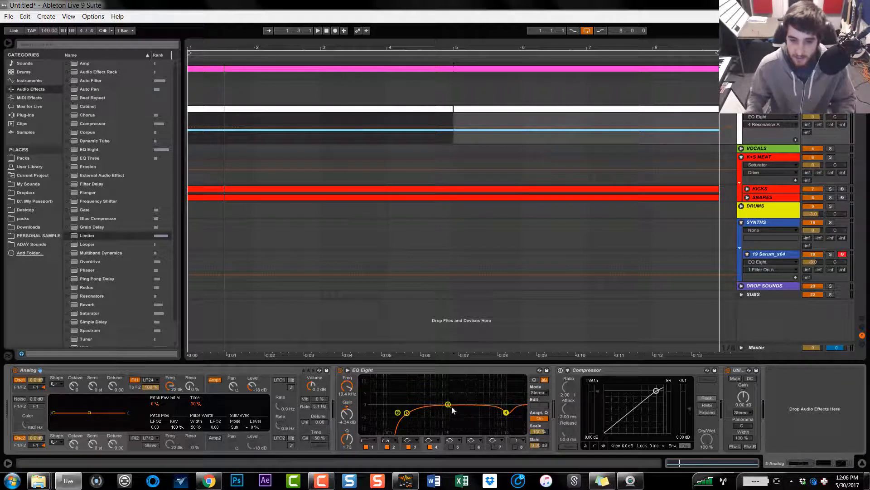
- Set EQ Eight band 3 to a cut at 3.11 kHz with about -4 dB gain and a Q of about 1
{"action": "left_click_drag", "start_coordinate": [448, 404], "coordinate": [470, 409]}
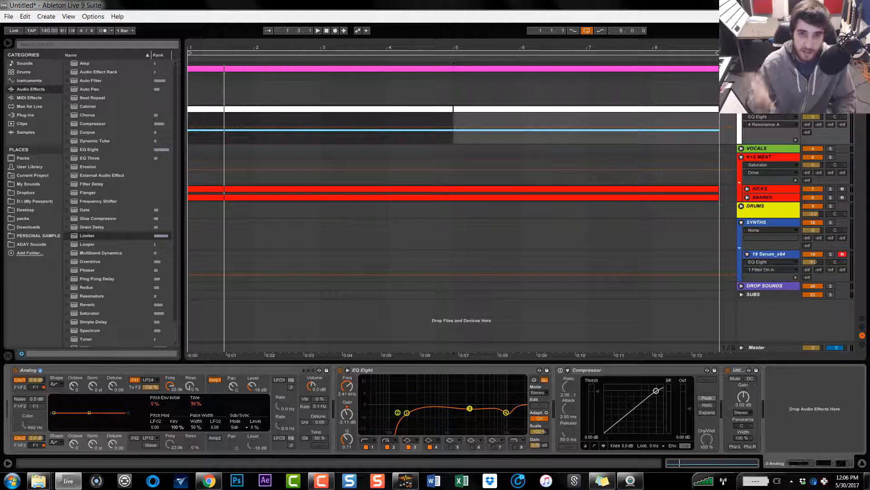
{"action": "left_click_drag", "start_coordinate": [469, 409], "coordinate": [476, 415]}
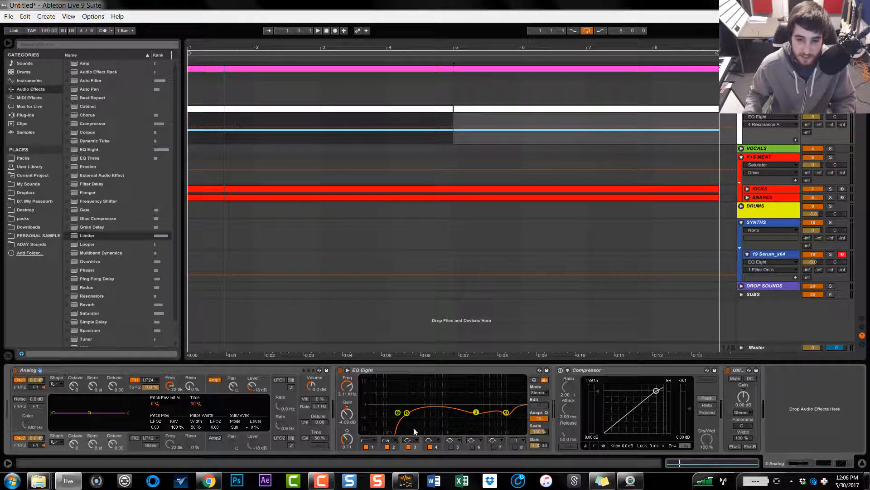
{"action": "left_click_drag", "start_coordinate": [348, 440], "coordinate": [348, 432]}
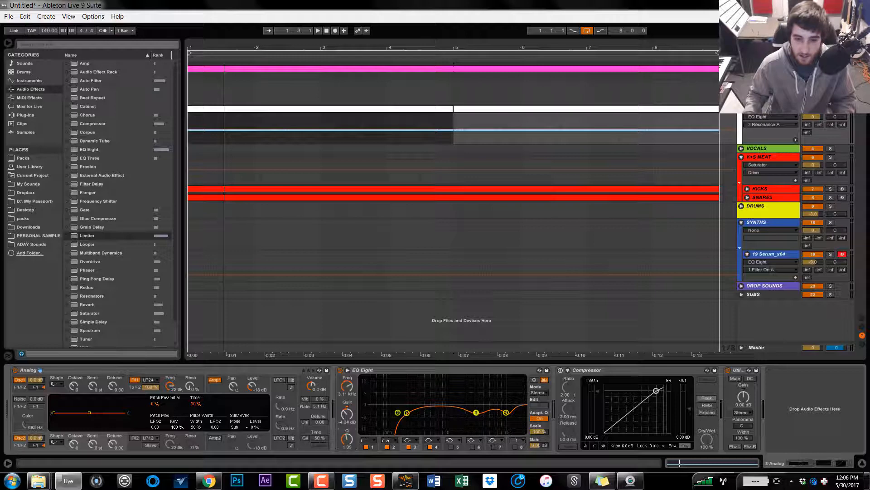
- Move EQ Eight band 3 to 2.74 kHz at -4 dB, enable band 5 as a -7.56 dB cut at 474 Hz, and fold the device
{"action": "left_click_drag", "start_coordinate": [476, 412], "coordinate": [473, 412]}
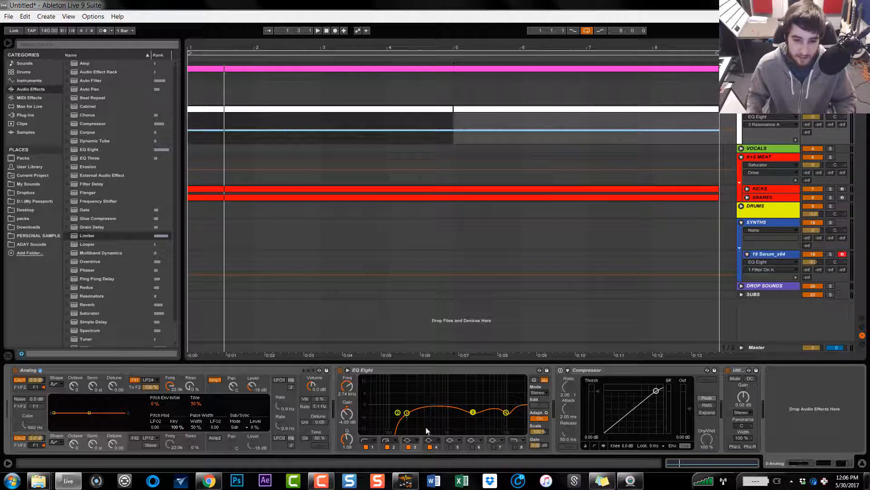
{"action": "left_click", "coordinate": [451, 447]}
{"action": "left_click_drag", "start_coordinate": [391, 404], "coordinate": [429, 418]}
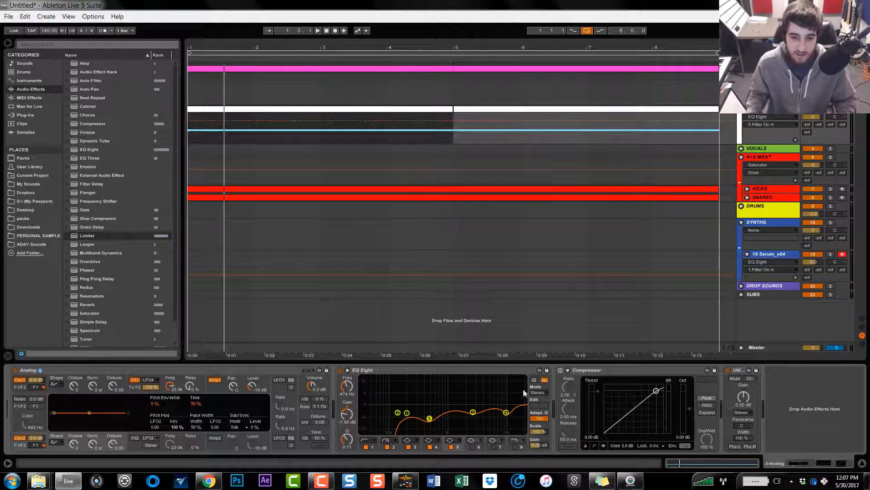
{"action": "double_click", "coordinate": [451, 371]}
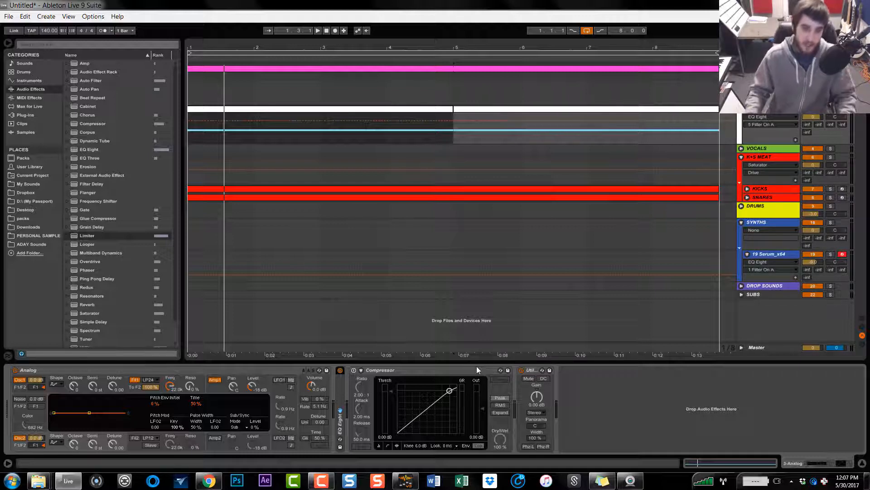
- Expand the DROP SOUNDS group, set oscillator A of 21 Serum_x64 to -3 octaves and close the plug-in window
{"action": "left_click", "coordinate": [761, 255]}
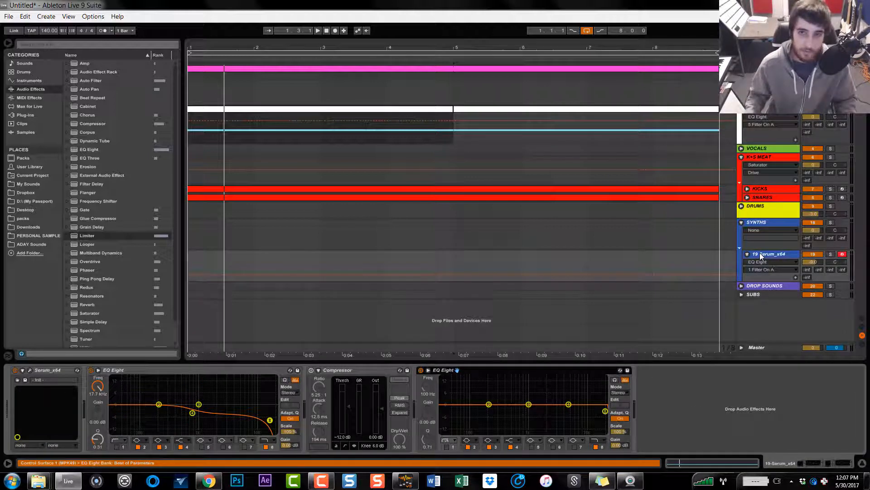
{"action": "left_click", "coordinate": [760, 287]}
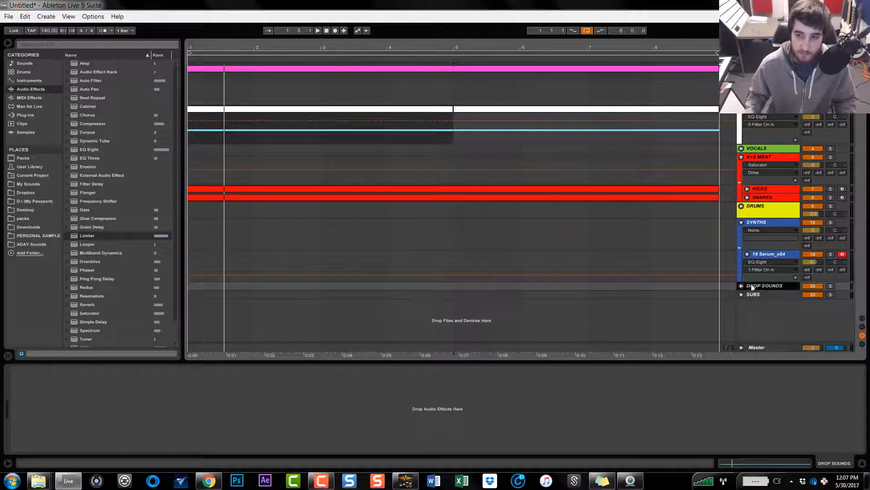
{"action": "left_click", "coordinate": [741, 286]}
{"action": "scroll", "coordinate": [755, 279], "scroll_direction": "down", "scroll_amount": 1}
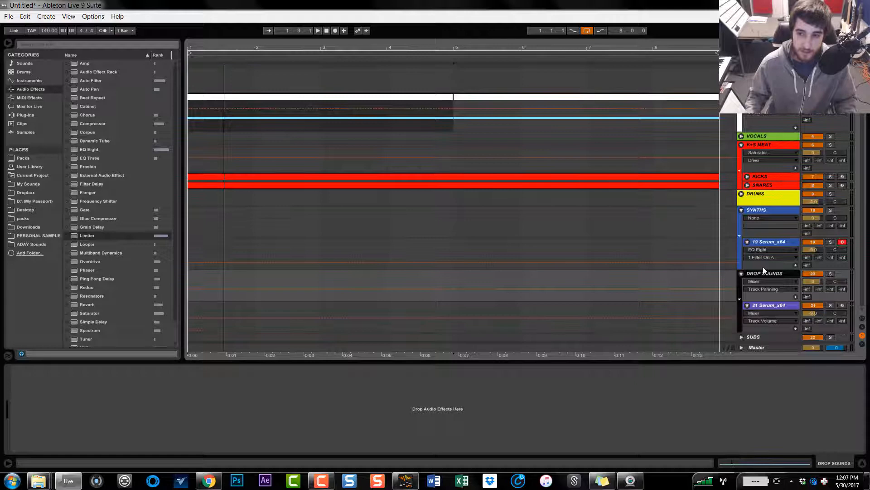
{"action": "left_click", "coordinate": [773, 304]}
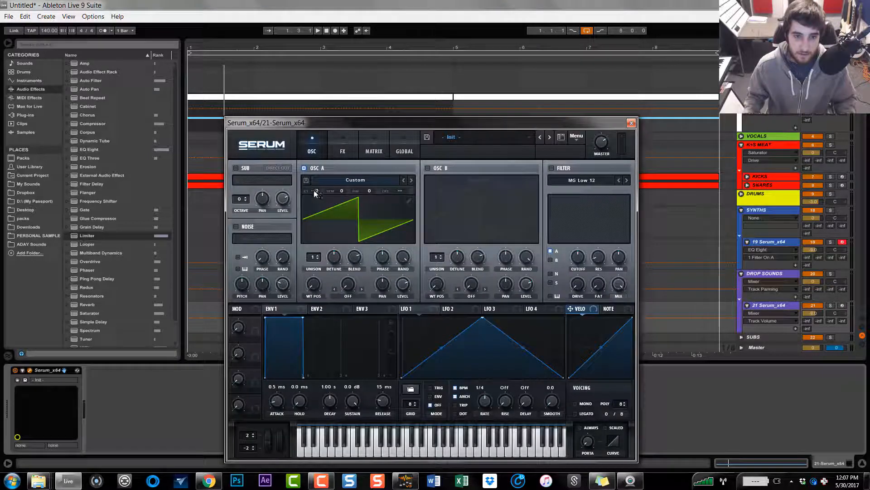
{"action": "left_click_drag", "start_coordinate": [315, 191], "coordinate": [317, 196]}
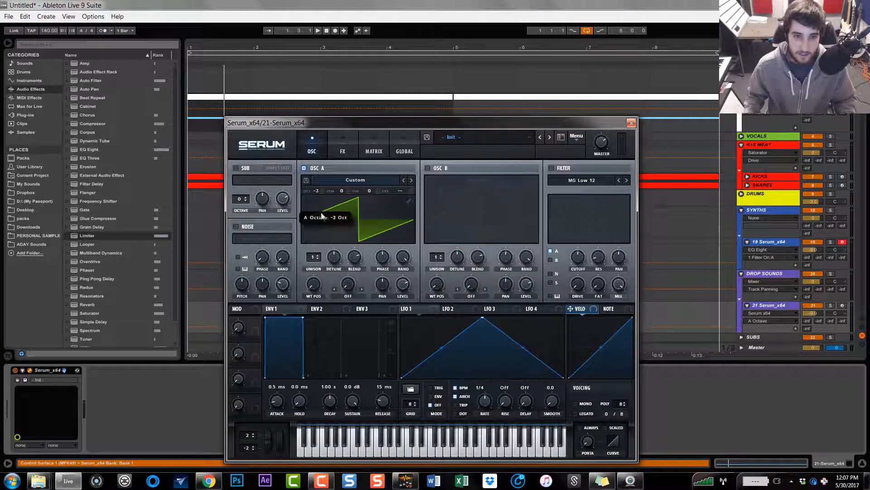
{"action": "left_click", "coordinate": [631, 123]}
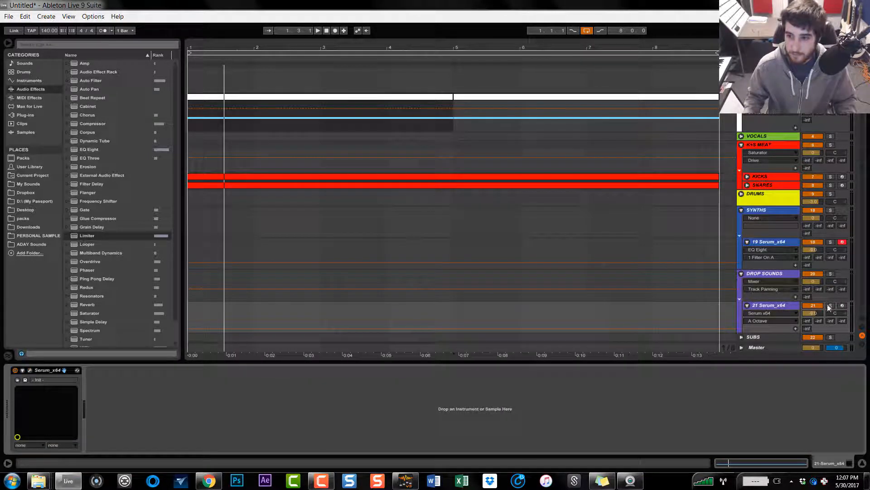
- Arm the 21 Serum_x64 track and add an EQ Eight with band 1 as a steep low cut at 102 Hz
{"action": "left_click", "coordinate": [842, 306]}
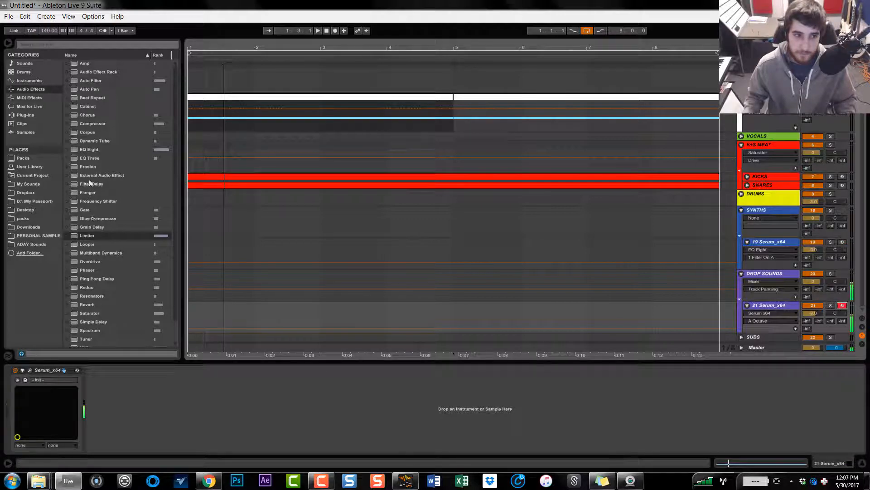
{"action": "left_click_drag", "start_coordinate": [86, 150], "coordinate": [812, 311]}
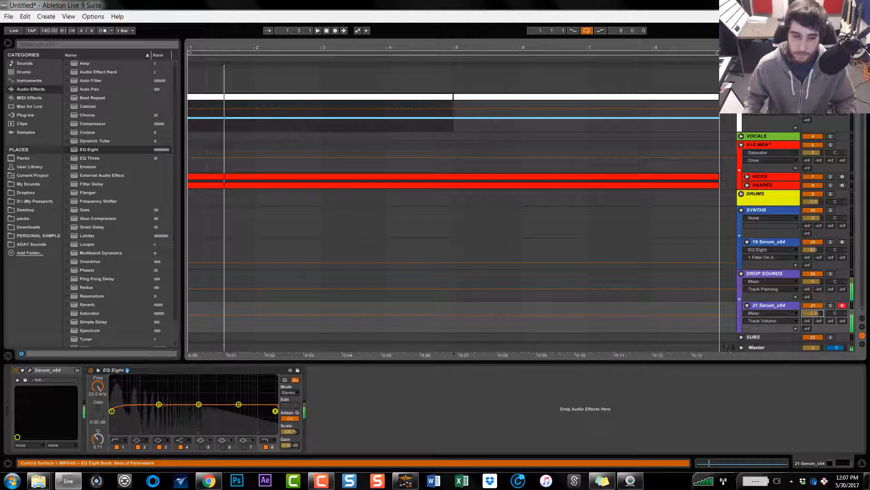
{"action": "left_click", "coordinate": [119, 440]}
{"action": "left_click", "coordinate": [121, 392]}
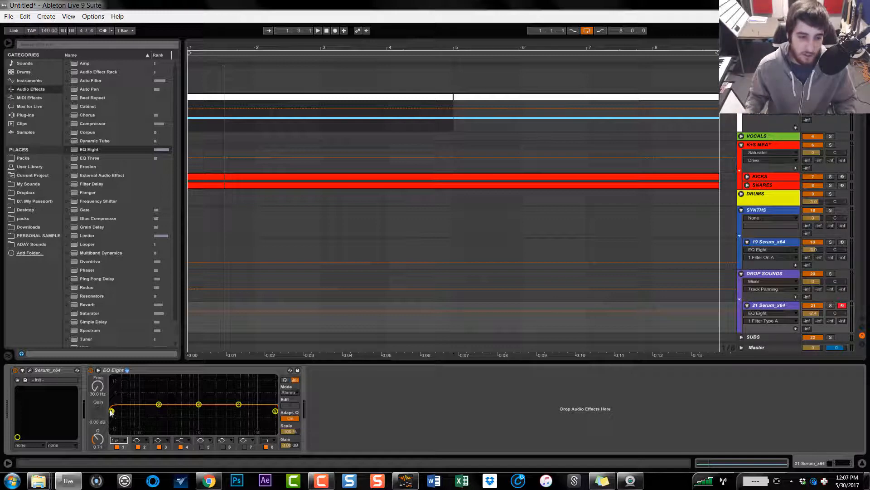
{"action": "left_click_drag", "start_coordinate": [111, 410], "coordinate": [142, 411]}
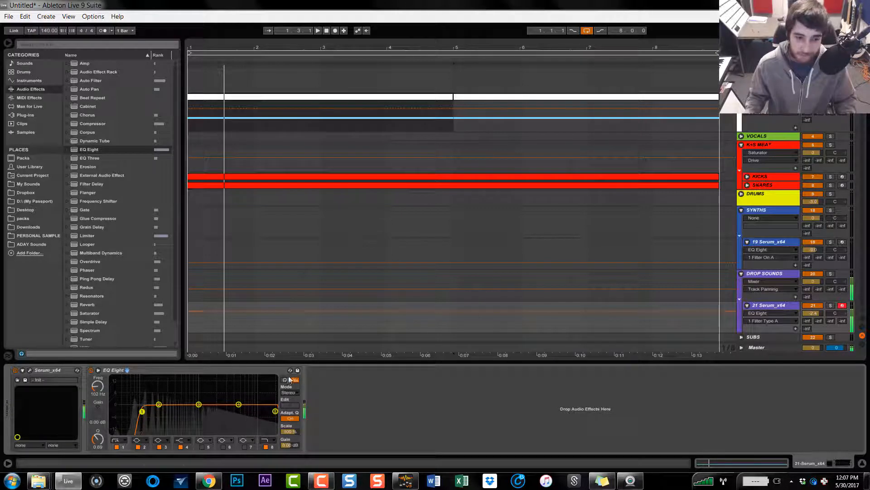
{"action": "left_click", "coordinate": [786, 307]}
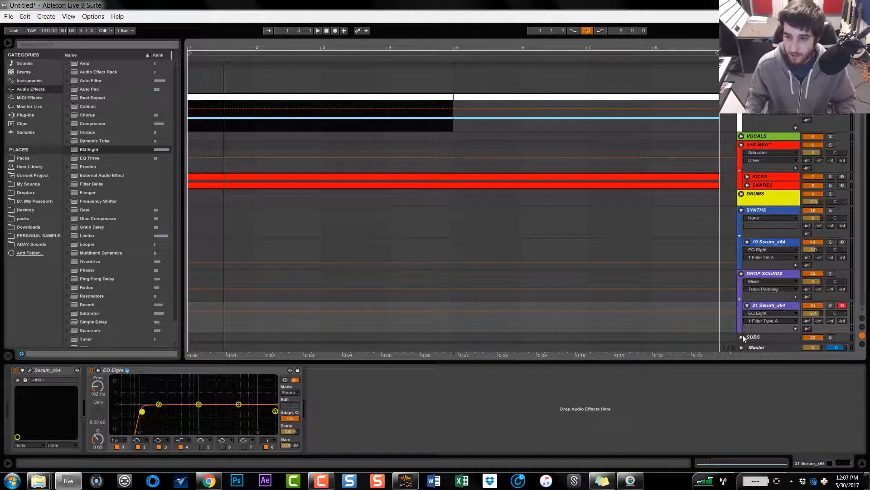
- Expand the SUBS group and insert an empty two-bar MIDI clip at bar 1 on the Sub track
{"action": "left_click", "coordinate": [742, 337]}
{"action": "scroll", "coordinate": [832, 322], "scroll_direction": "down", "scroll_amount": 3}
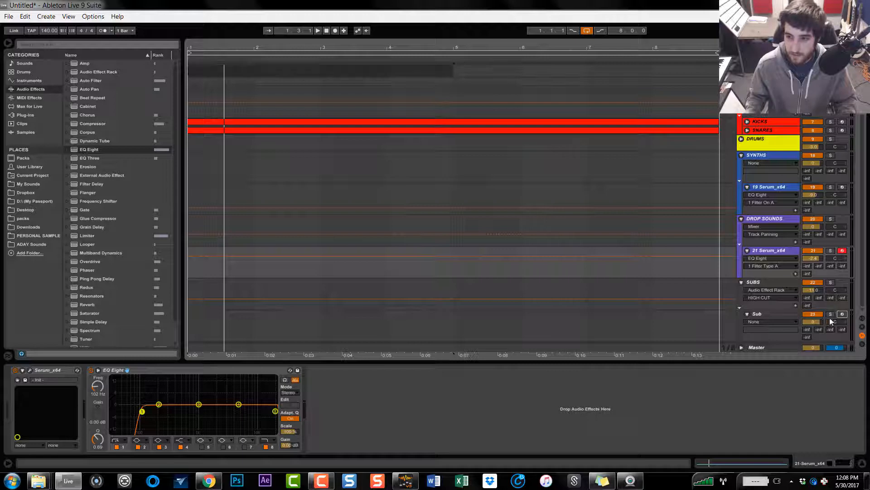
{"action": "left_click", "coordinate": [776, 315]}
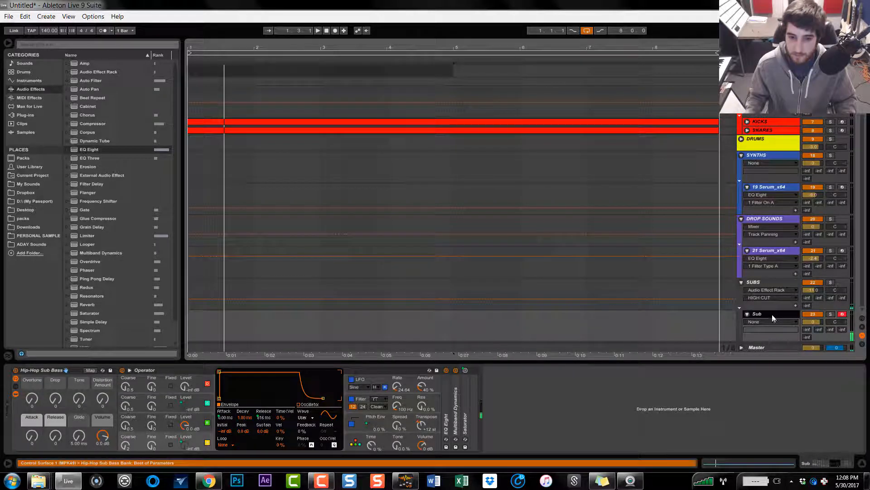
{"action": "double_click", "coordinate": [772, 314]}
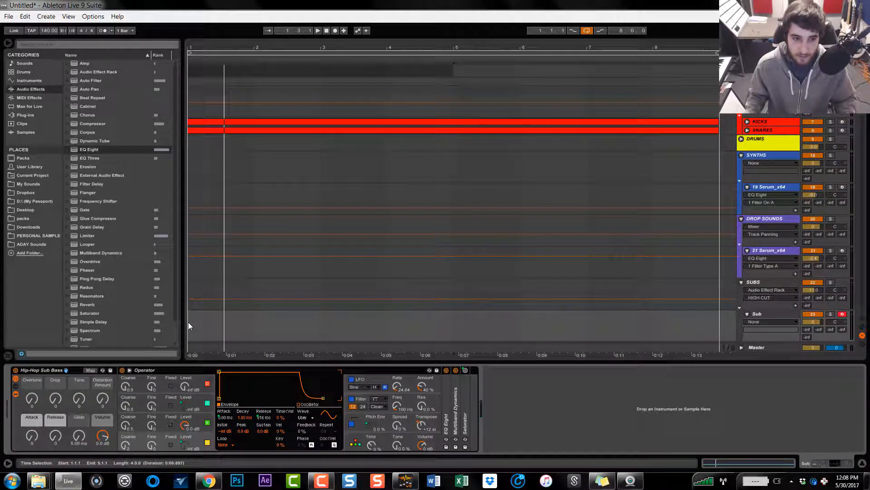
{"action": "left_click_drag", "start_coordinate": [187, 325], "coordinate": [323, 334]}
{"action": "key", "text": "ctrl+shift+m"}
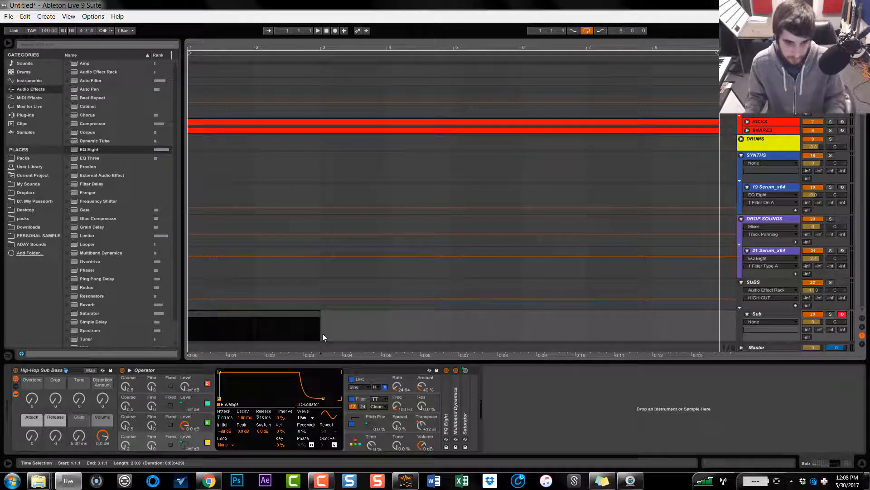
- Add a one-bar E2 note at the start of the Sub clip, transpose it down two octaves to E0 and audition it
{"action": "double_click", "coordinate": [280, 318]}
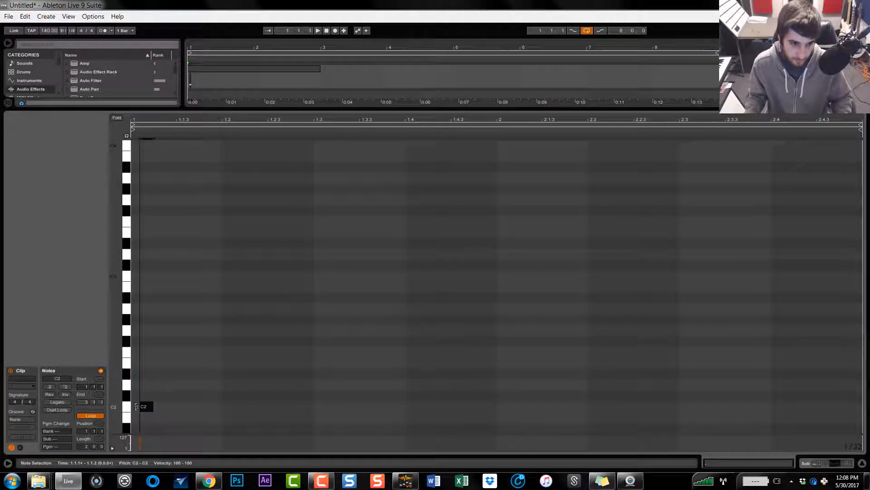
{"action": "left_click_drag", "start_coordinate": [136, 406], "coordinate": [465, 352]}
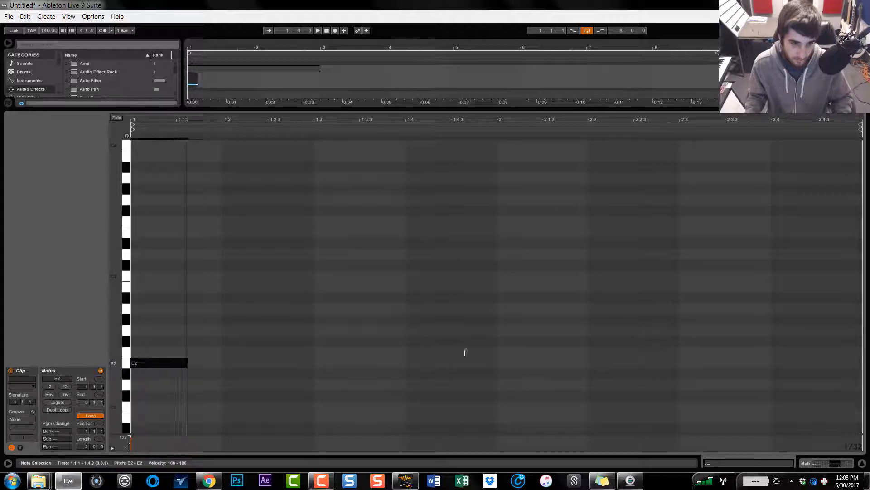
{"action": "key", "text": "shift+Down"}
{"action": "key", "text": "shift+Down"}
{"action": "key", "text": "space"}
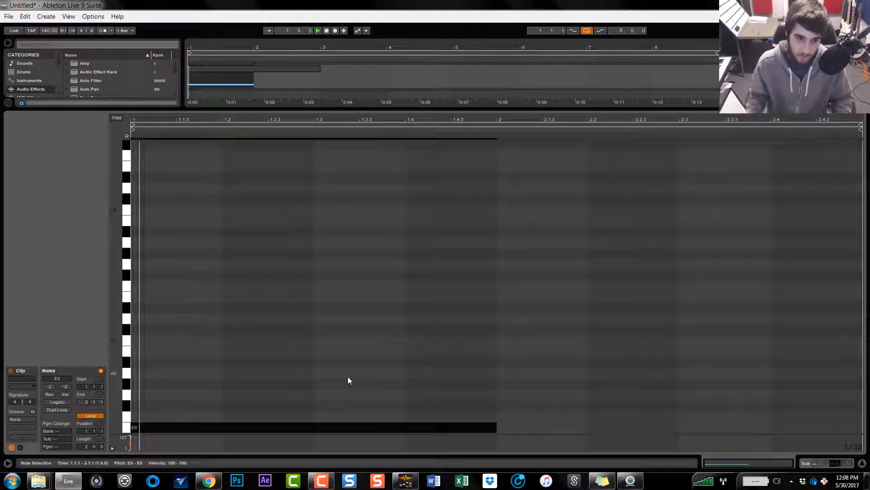
{"action": "key", "text": "space"}
- Return to the Sub track's device chain, unfold the EQ Eight in the Hip-Hop Sub Bass rack and audition the sub
{"action": "left_click_drag", "start_coordinate": [353, 109], "coordinate": [353, 109]}
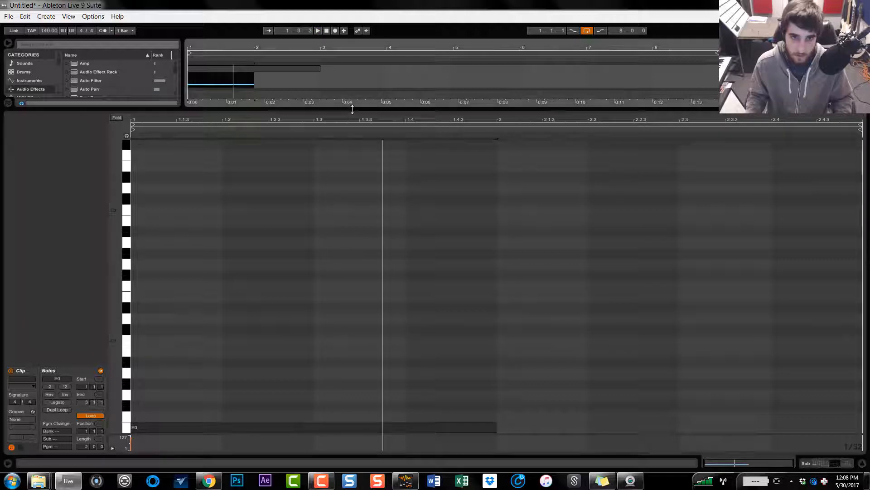
{"action": "left_click", "coordinate": [352, 110]}
{"action": "double_click", "coordinate": [758, 383]}
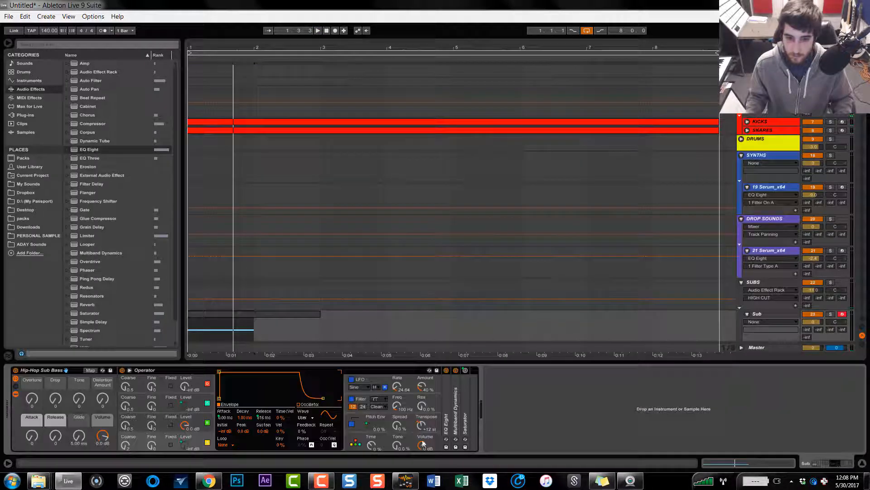
{"action": "double_click", "coordinate": [448, 401]}
{"action": "key", "text": "space"}
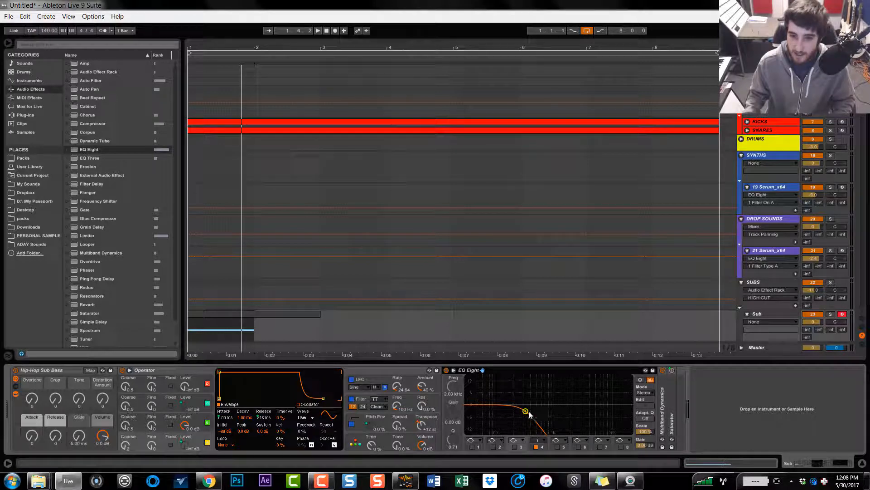
- Raise the EQ Eight band 1 low cut on the 21 Serum_x64 track to 114 Hz
{"action": "left_click", "coordinate": [760, 250]}
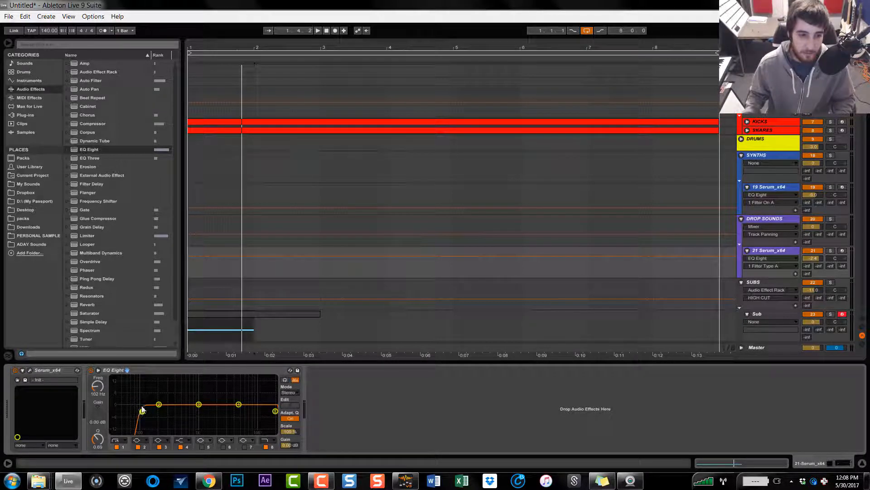
{"action": "left_click_drag", "start_coordinate": [142, 411], "coordinate": [144, 411]}
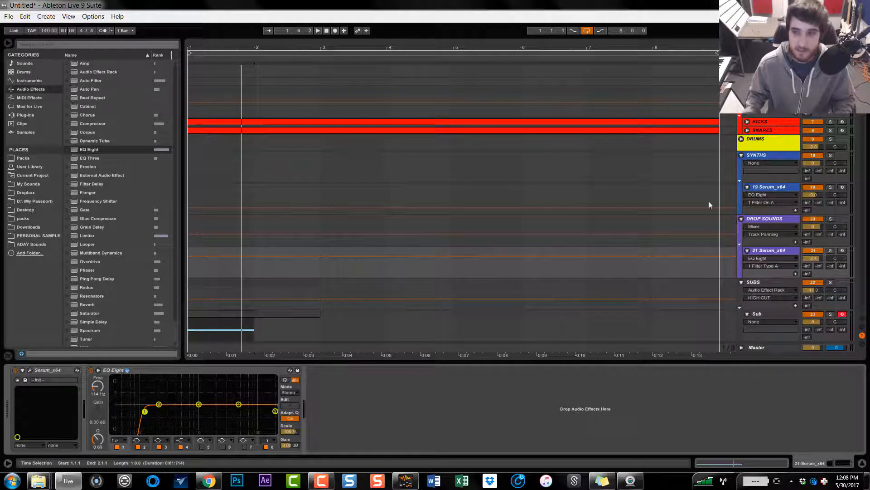
- Show the KICKS track's EQ Eight, audition the kick and nudge the high-frequency cut around 8.20 kHz
{"action": "left_click", "coordinate": [763, 124]}
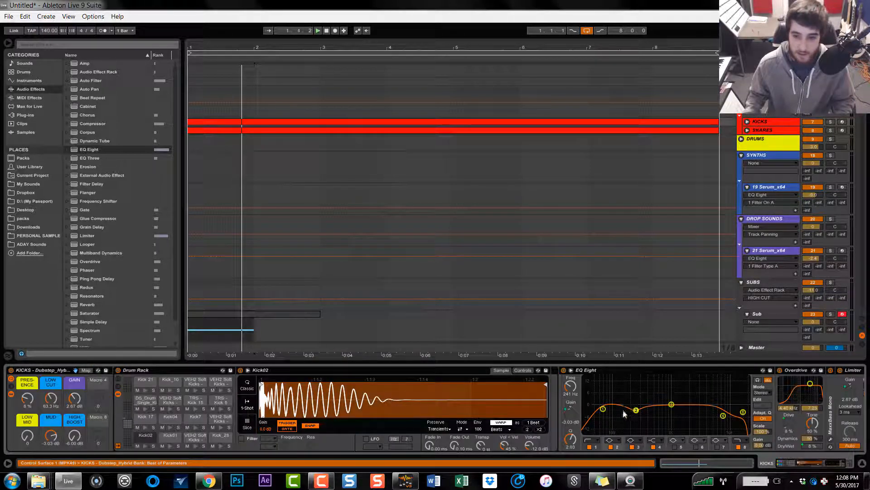
{"action": "key", "text": "space"}
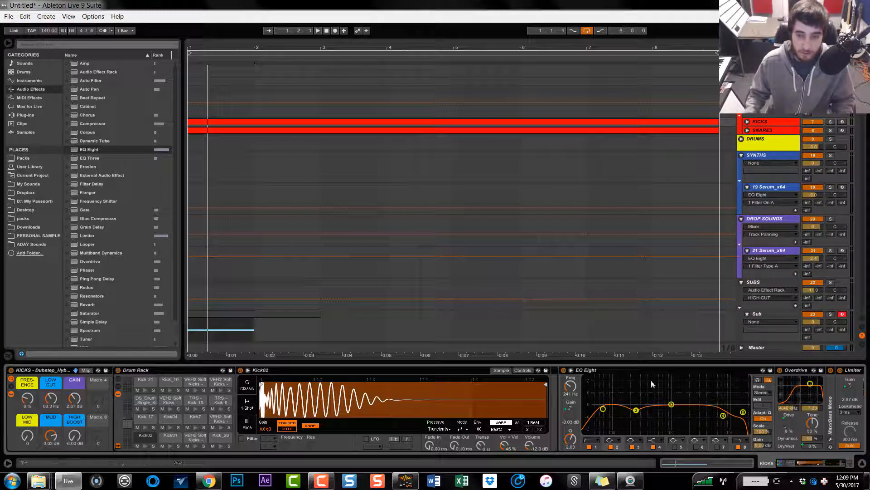
{"action": "left_click", "coordinate": [723, 415]}
{"action": "left_click_drag", "start_coordinate": [723, 415], "coordinate": [724, 416]}
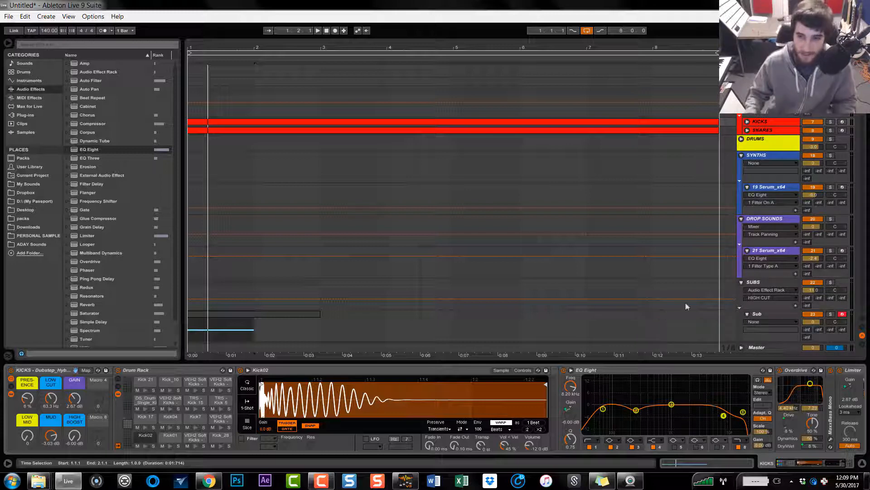
- Show the 19 Serum_x64 track's devices and fold its first EQ Eight and Serum device
{"action": "left_click", "coordinate": [766, 190]}
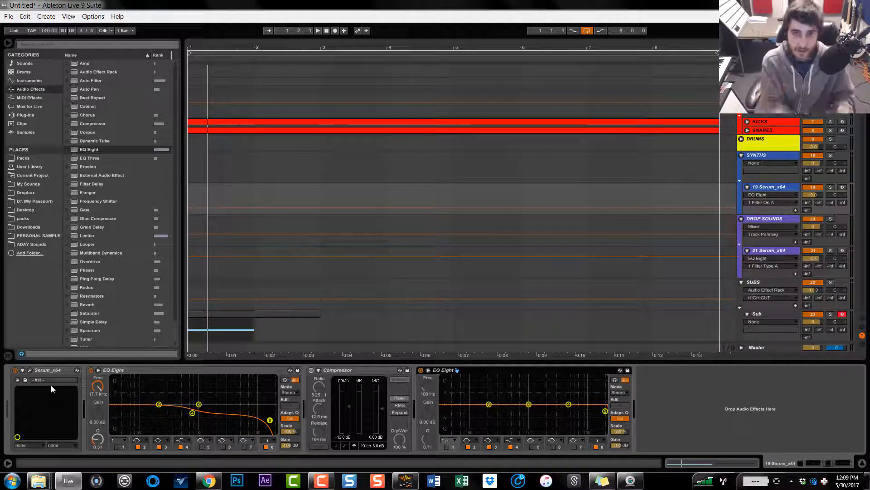
{"action": "double_click", "coordinate": [141, 371]}
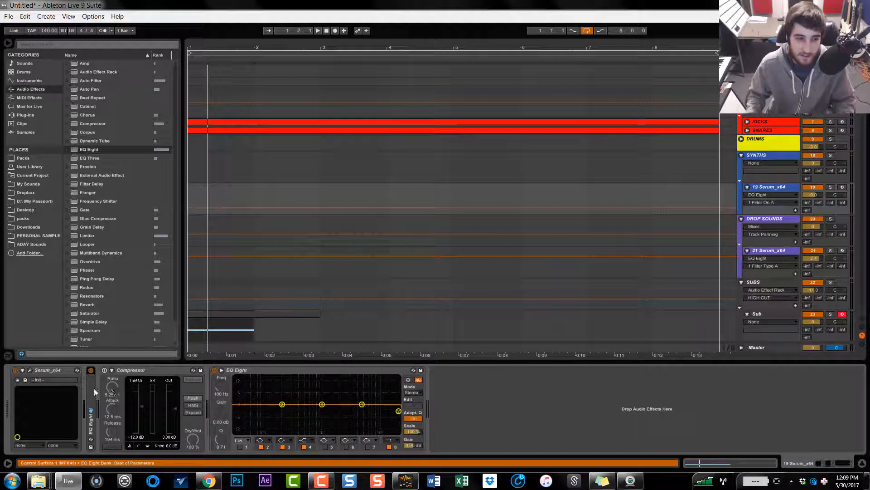
{"action": "double_click", "coordinate": [47, 370]}
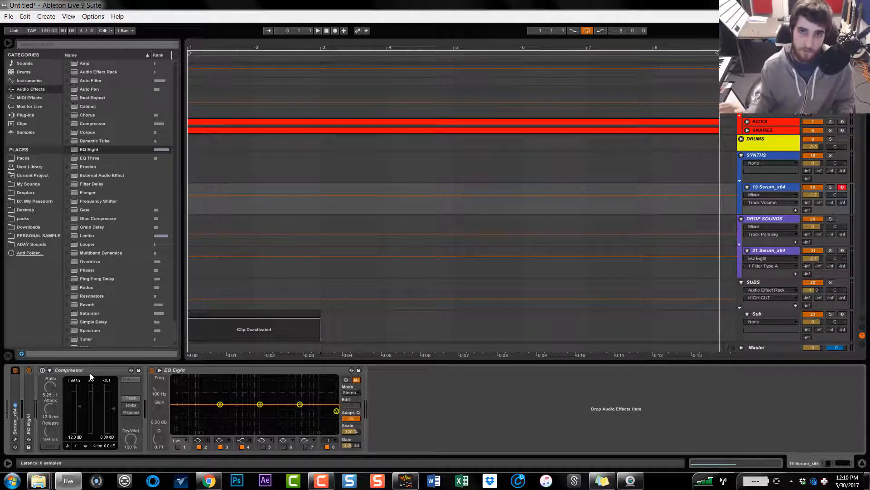
- Enable the 19 Serum_x64 track's Compressor, set attack to 31.1 ms and threshold to about -16 dB, and compare the sound with it bypassed
{"action": "left_click", "coordinate": [43, 370]}
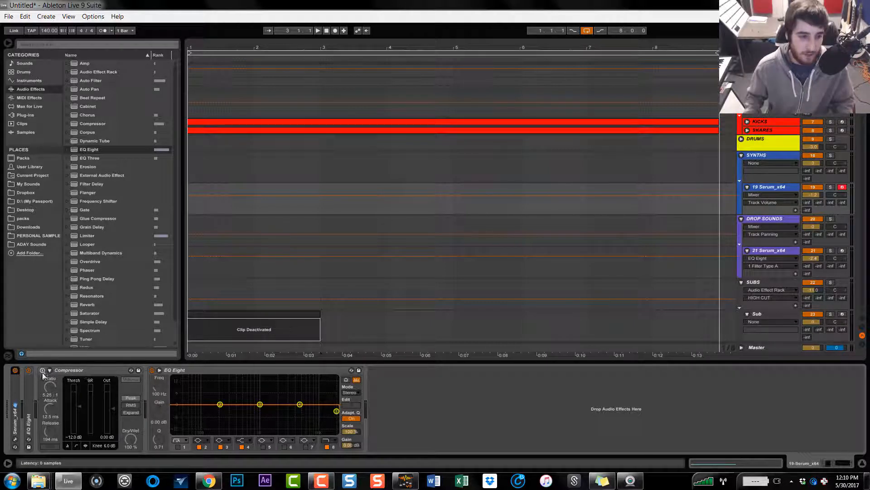
{"action": "left_click_drag", "start_coordinate": [80, 406], "coordinate": [79, 388]}
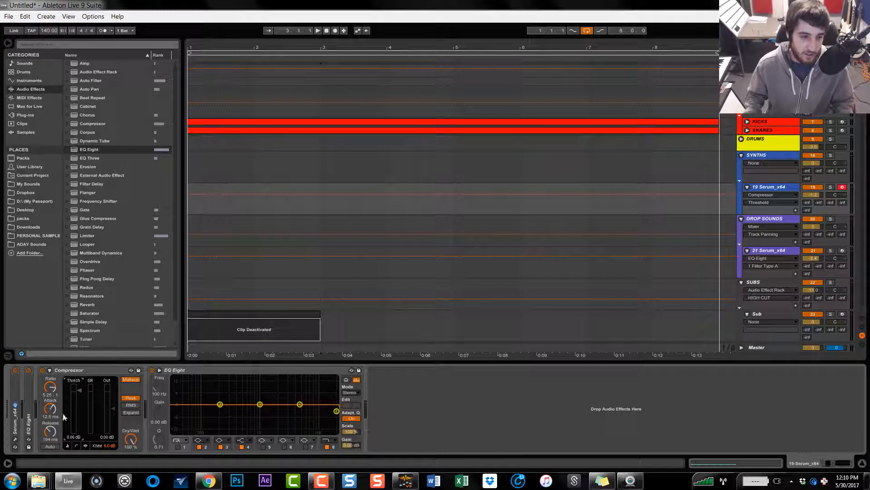
{"action": "left_click_drag", "start_coordinate": [50, 410], "coordinate": [49, 407]}
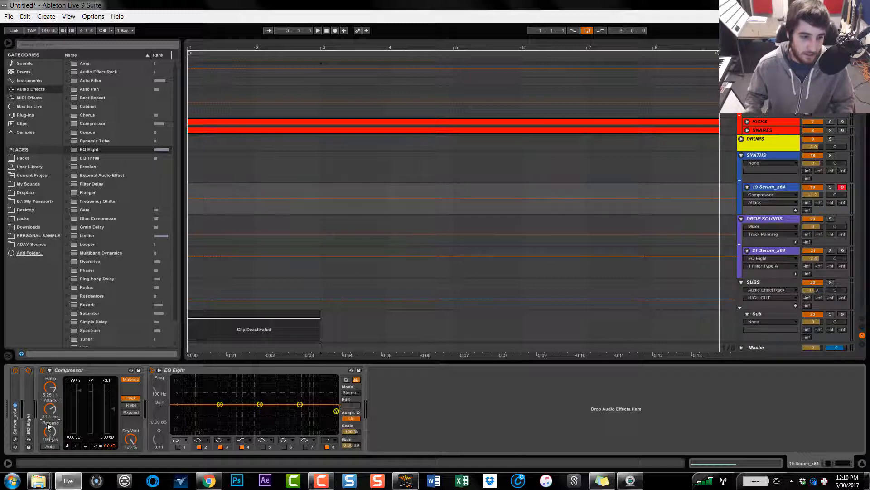
{"action": "left_click_drag", "start_coordinate": [80, 390], "coordinate": [80, 411]}
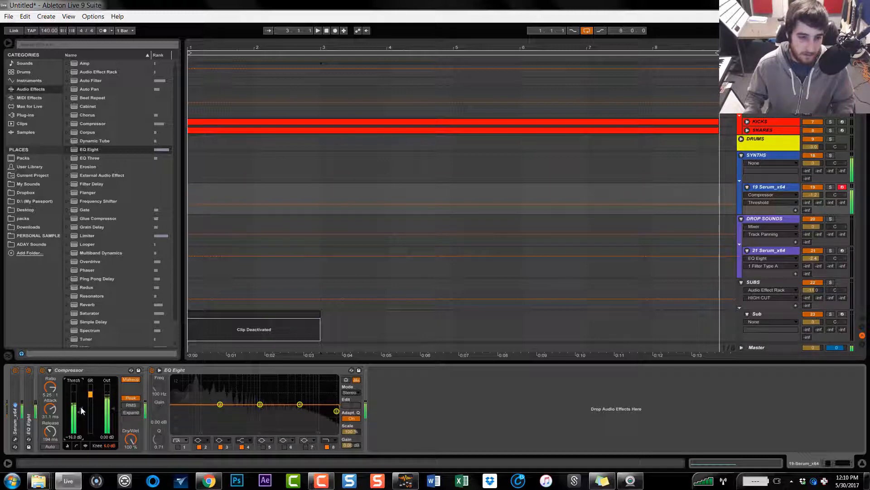
{"action": "left_click", "coordinate": [41, 370]}
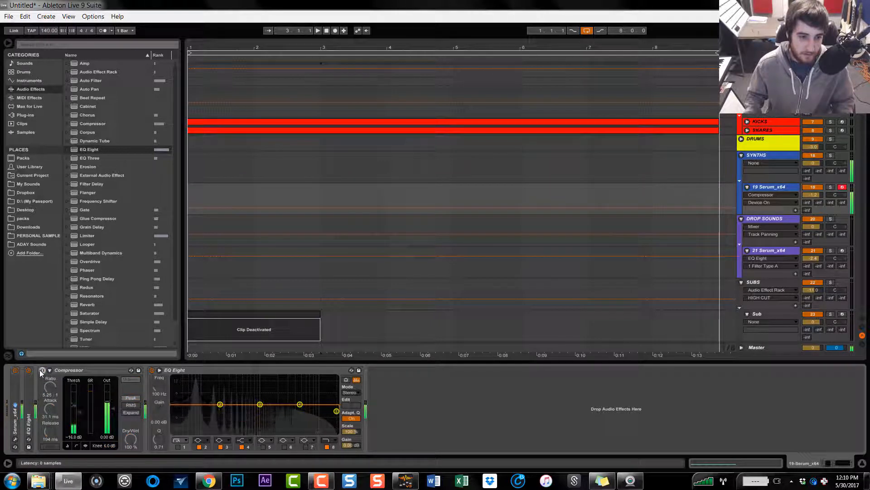
{"action": "left_click", "coordinate": [41, 370]}
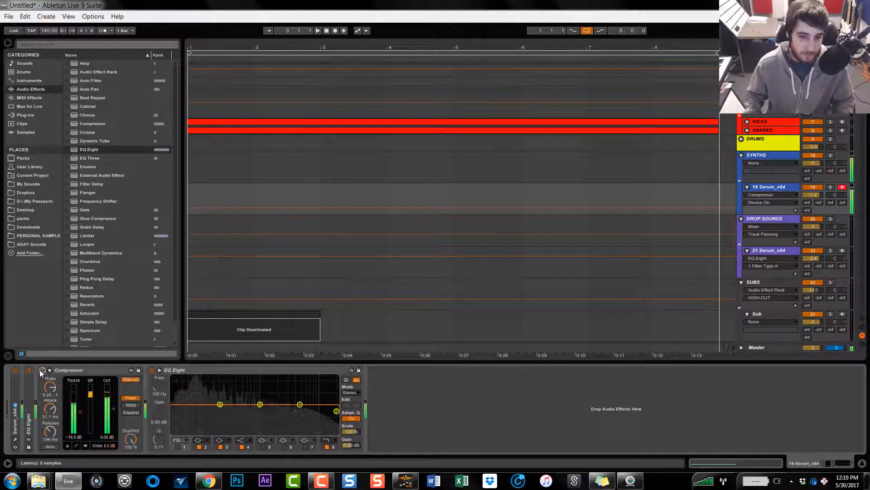
- Add a Limiter after the EQ Eight on the 19 Serum_x64 track and set its ceiling to about -9.19 dB
{"action": "mouse_move", "coordinate": [85, 236]}
{"action": "left_mouse_down"}
{"action": "mouse_move", "coordinate": [359, 418]}
{"action": "mouse_move", "coordinate": [416, 374]}
{"action": "left_mouse_up"}
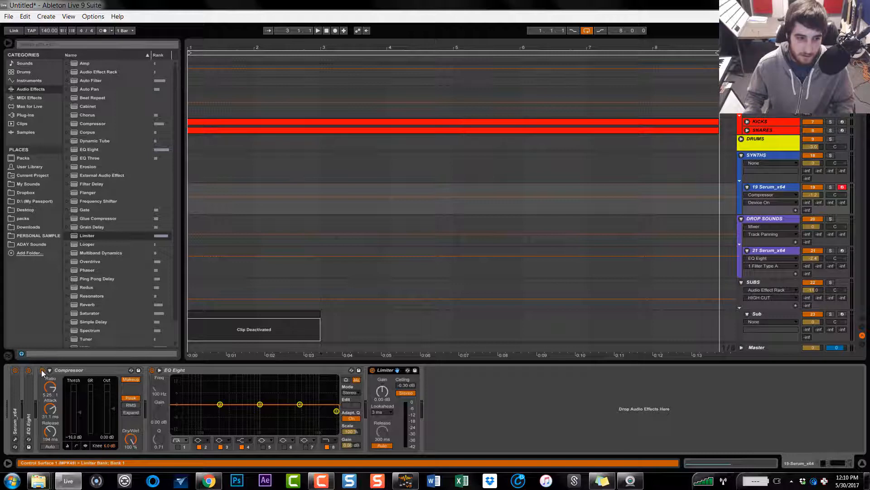
{"action": "left_click", "coordinate": [404, 386]}
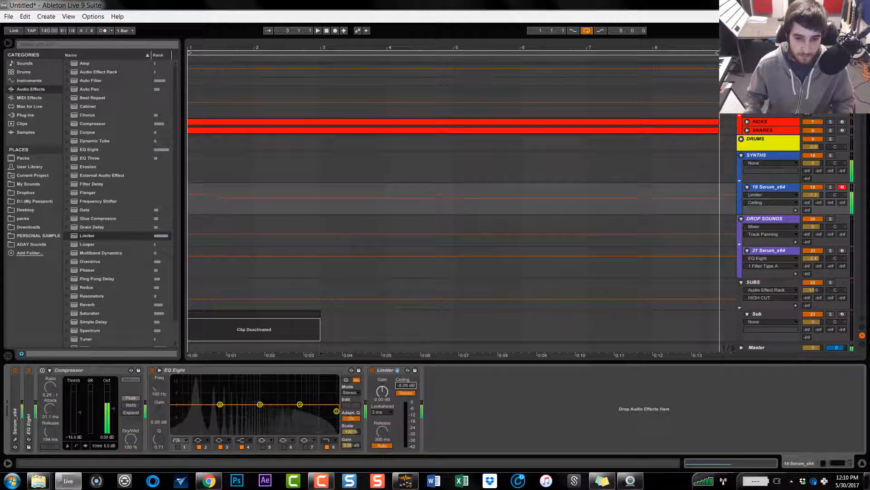
{"action": "left_click_drag", "start_coordinate": [405, 390], "coordinate": [404, 431]}
- Compare the limited synth with the 19 Serum_x64 track's Compressor bypassed and active, leaving the Compressor enabled
{"action": "left_click", "coordinate": [42, 369]}
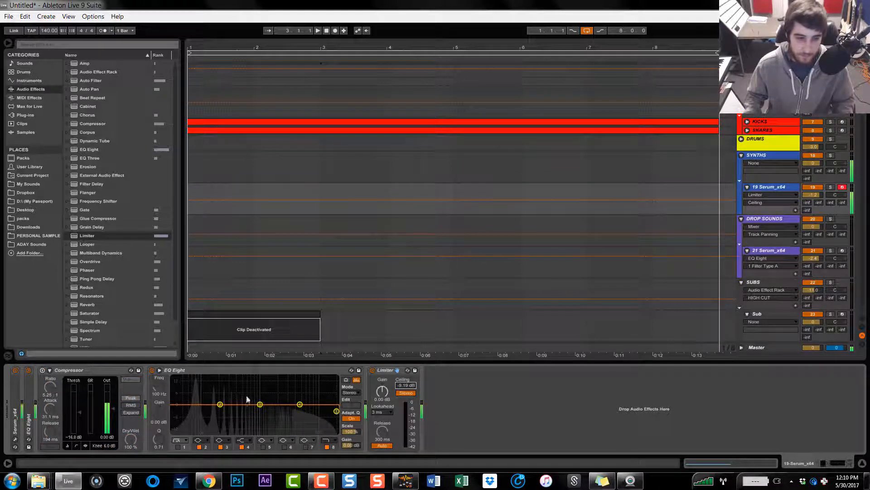
{"action": "left_click", "coordinate": [42, 369]}
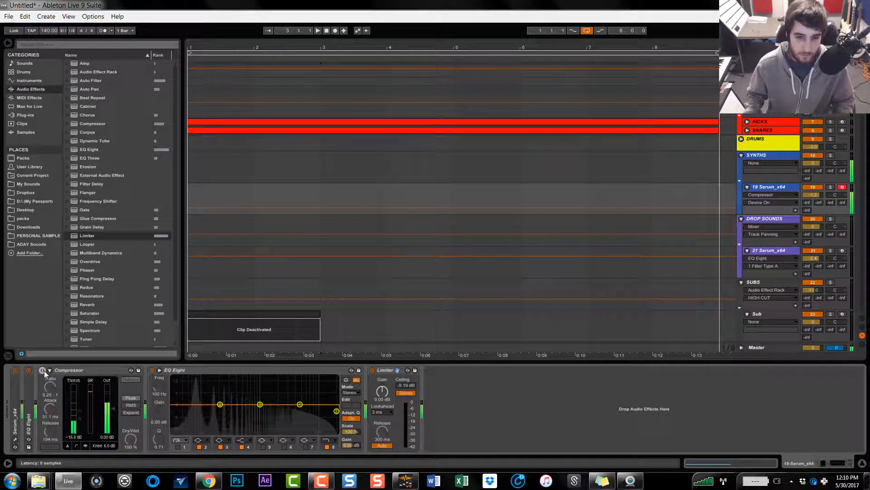
{"action": "left_click", "coordinate": [42, 370]}
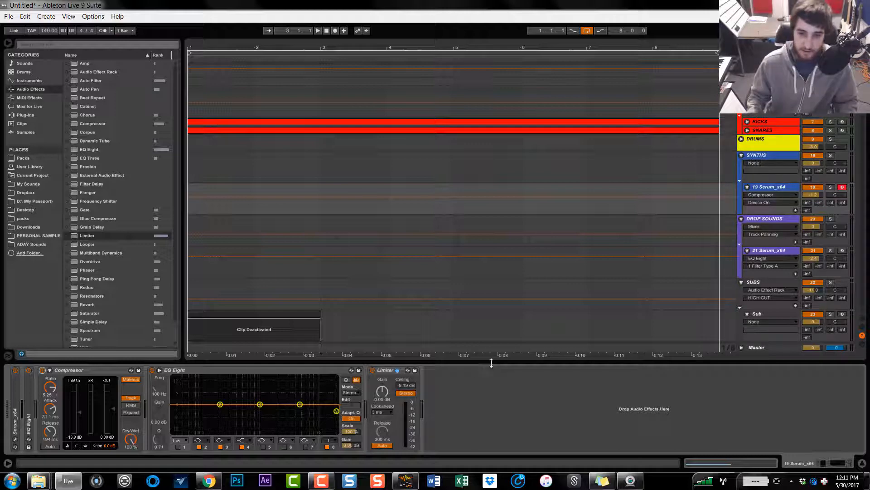
- Collapse the device view and try the 21 Serum_x64 track volume at -20.0 dB, 6.0 dB and 4.4 dB before lowering it slightly
{"action": "left_click_drag", "start_coordinate": [491, 362], "coordinate": [494, 453]}
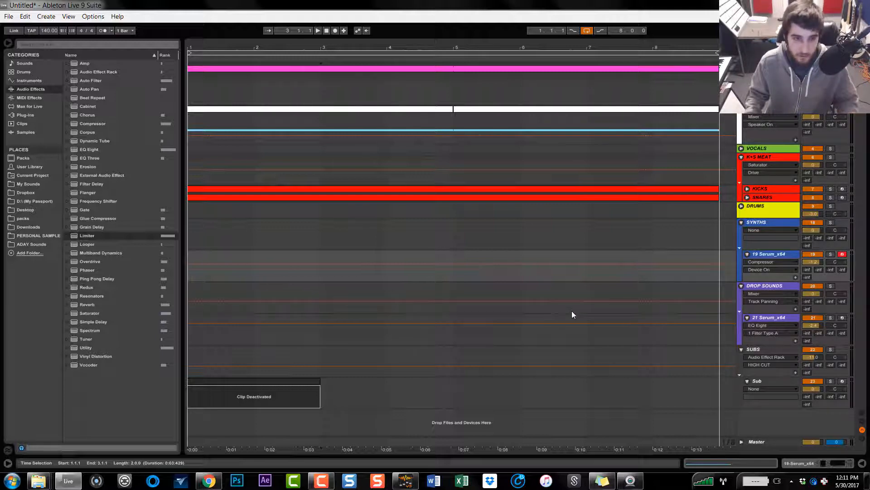
{"action": "left_click_drag", "start_coordinate": [814, 325], "coordinate": [814, 356]}
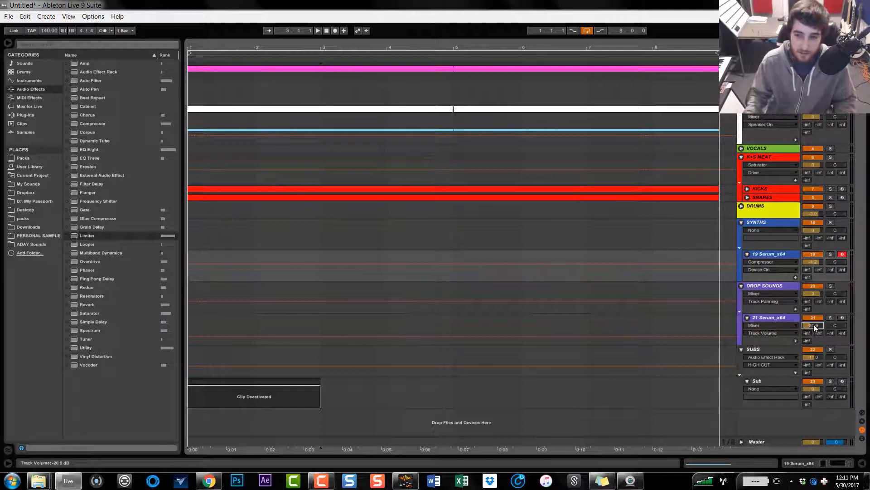
{"action": "mouse_move", "coordinate": [819, 325]}
{"action": "left_mouse_down"}
{"action": "mouse_move", "coordinate": [818, 315]}
{"action": "mouse_move", "coordinate": [818, 324]}
{"action": "left_mouse_up"}
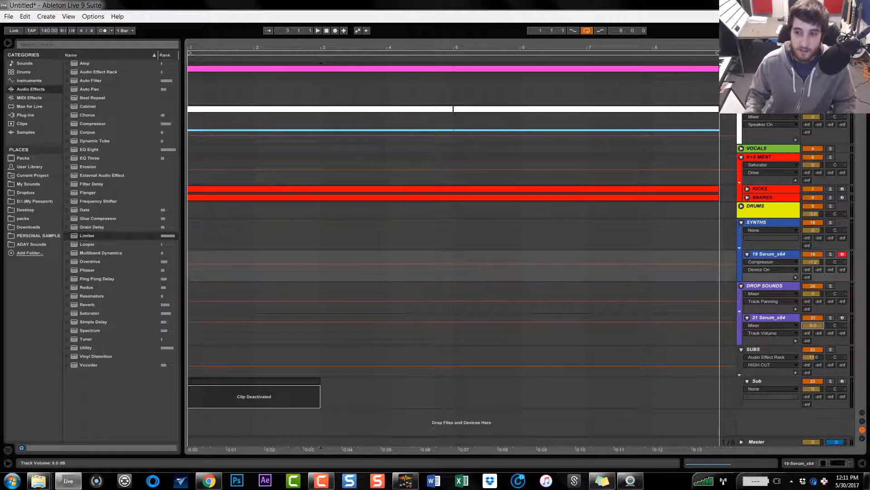
{"action": "left_click_drag", "start_coordinate": [818, 325], "coordinate": [818, 327]}
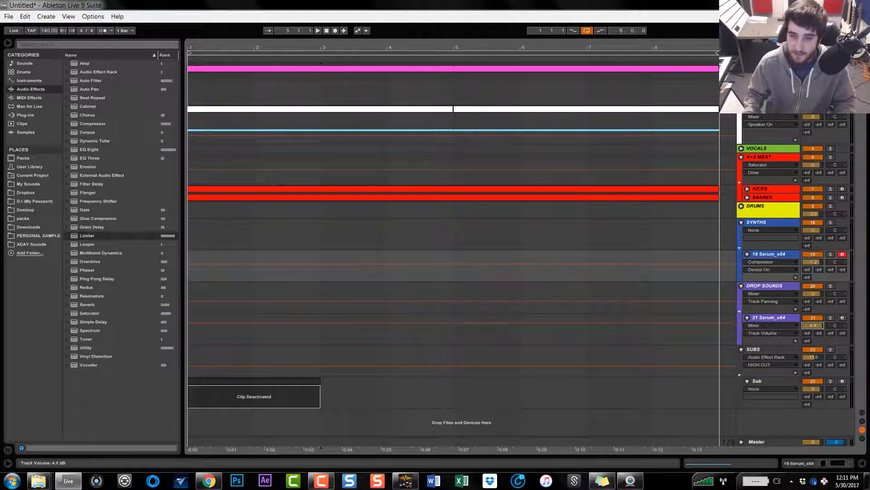
{"action": "left_click_drag", "start_coordinate": [813, 325], "coordinate": [813, 332]}
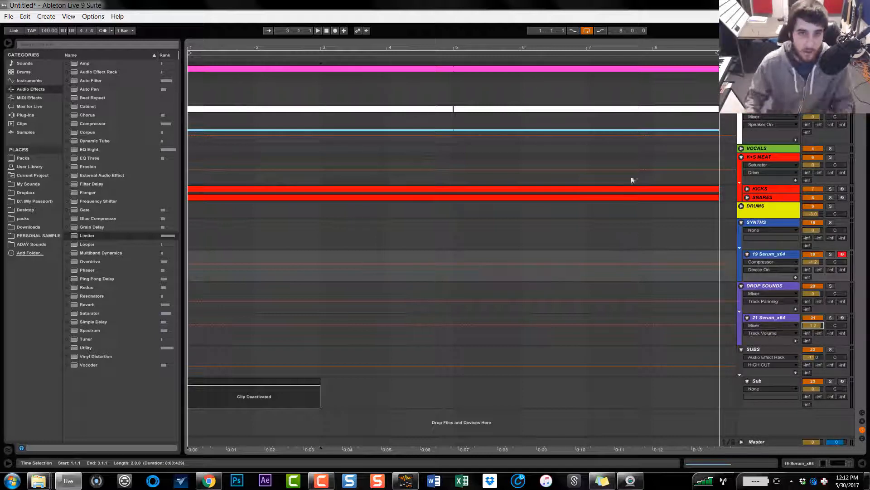
{"action": "left_click", "coordinate": [471, 52]}
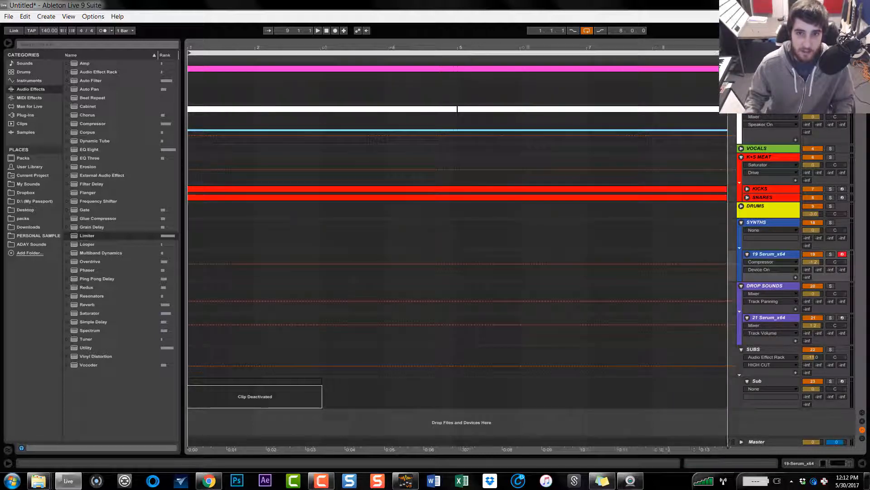